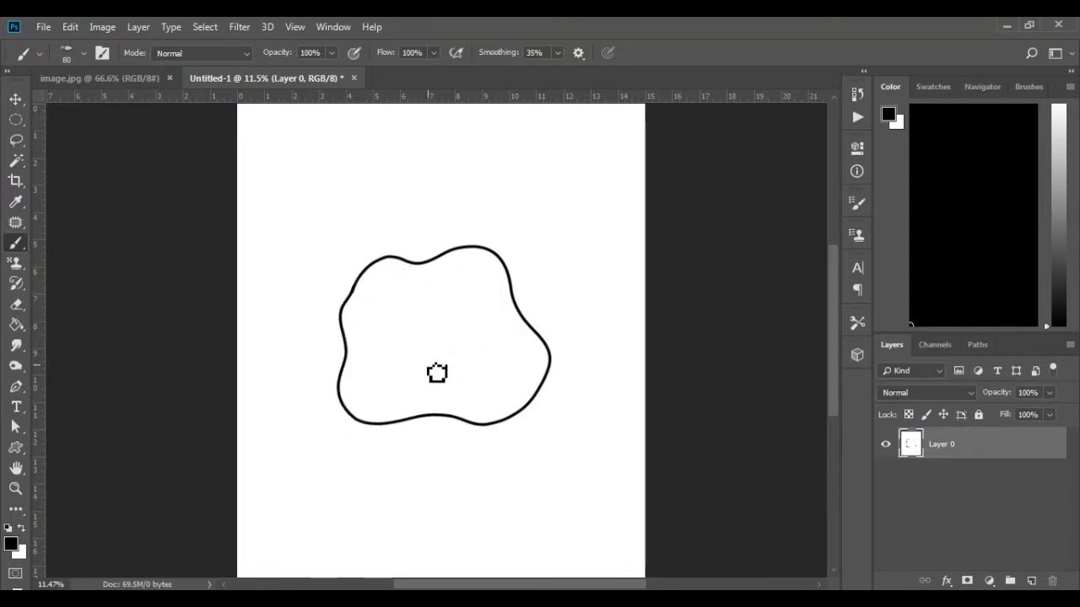
Step: Draw a rounded closed yolk outline inside the egg shape and select the black linework with the Magic Wand
mouse_move(477, 338)
left_mouse_down()
mouse_move(449, 365)
mouse_move(418, 373)
mouse_move(383, 370)
mouse_move(377, 348)
mouse_move(401, 292)
mouse_move(458, 286)
mouse_move(485, 319)
mouse_move(475, 351)
mouse_move(484, 358)
mouse_move(451, 374)
left_mouse_up()
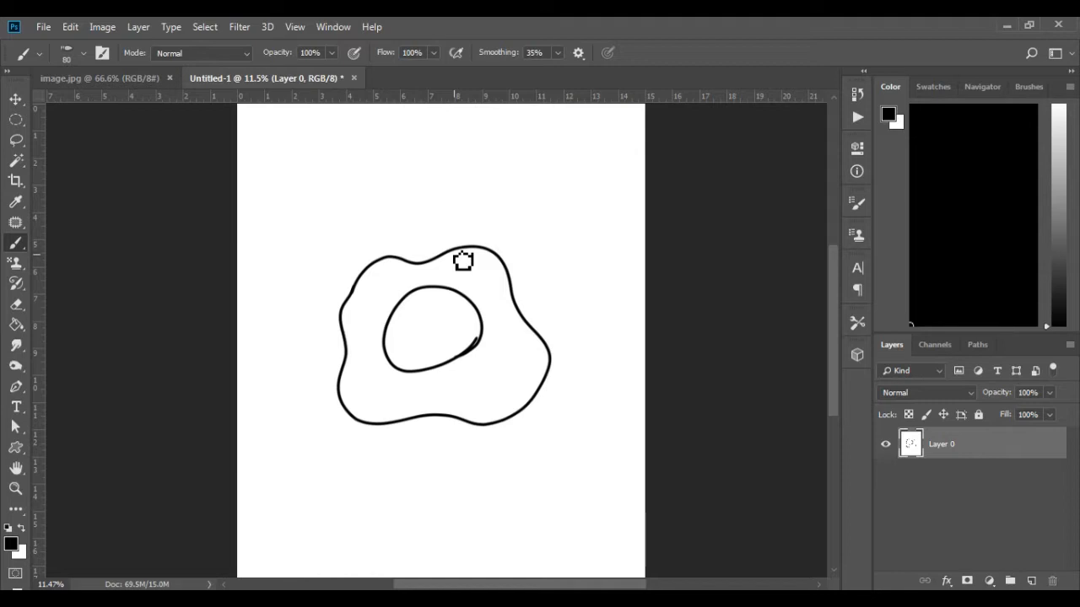
key("w")
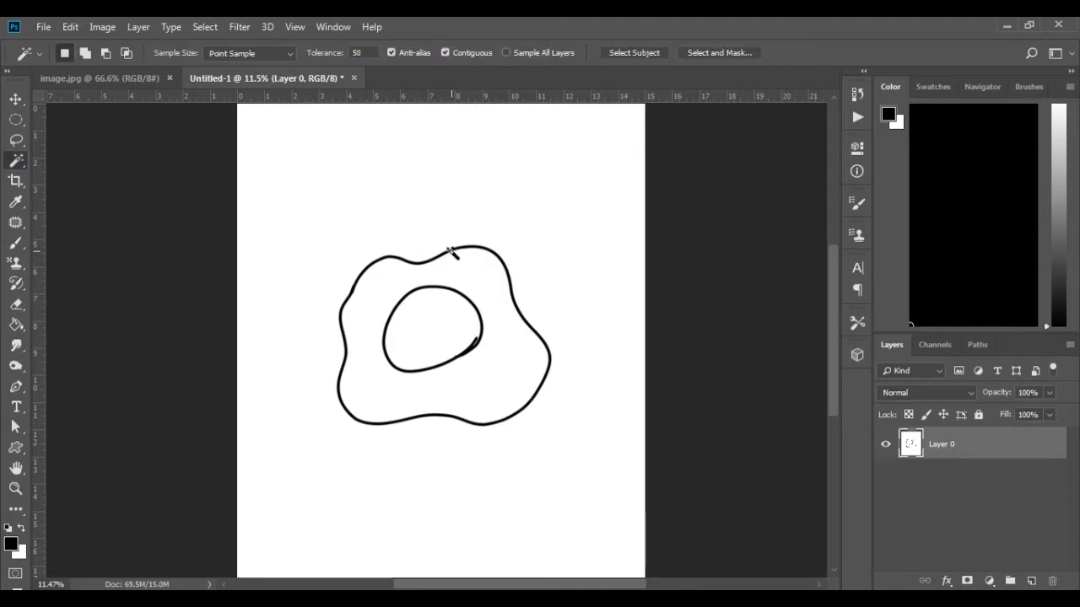
left_click(452, 250)
left_click(461, 297, "shift")
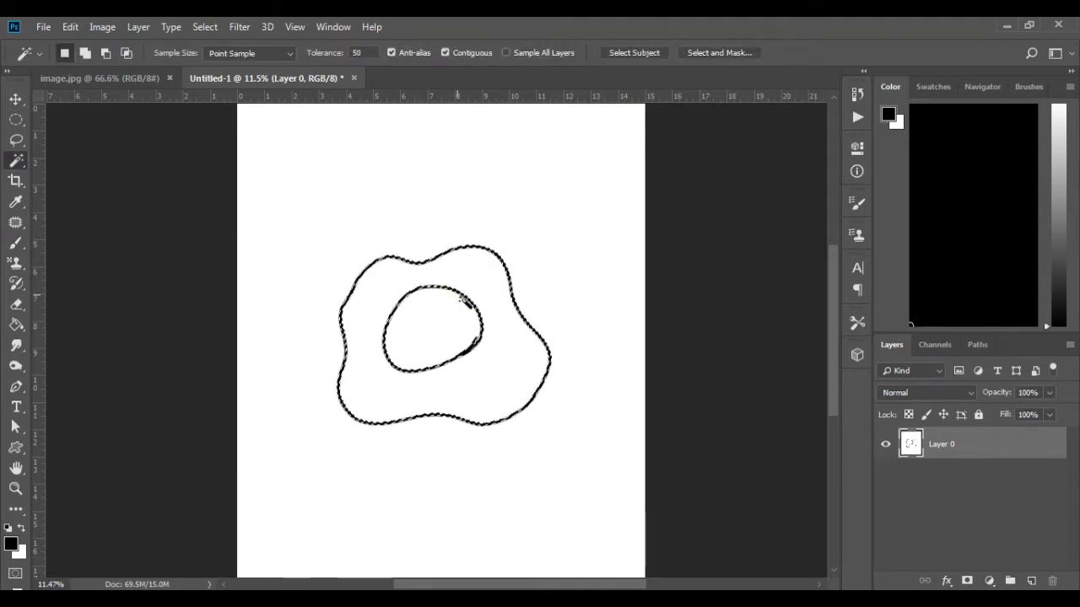
Step: Add a new empty layer above Layer 0 and hide Layer 0
left_click(1031, 581)
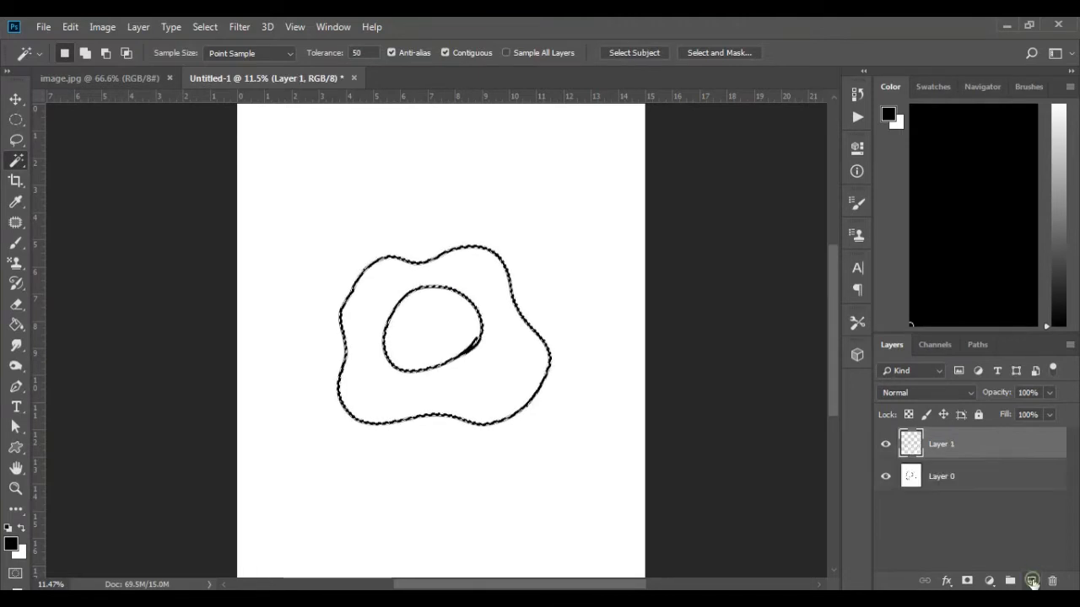
left_click(885, 478)
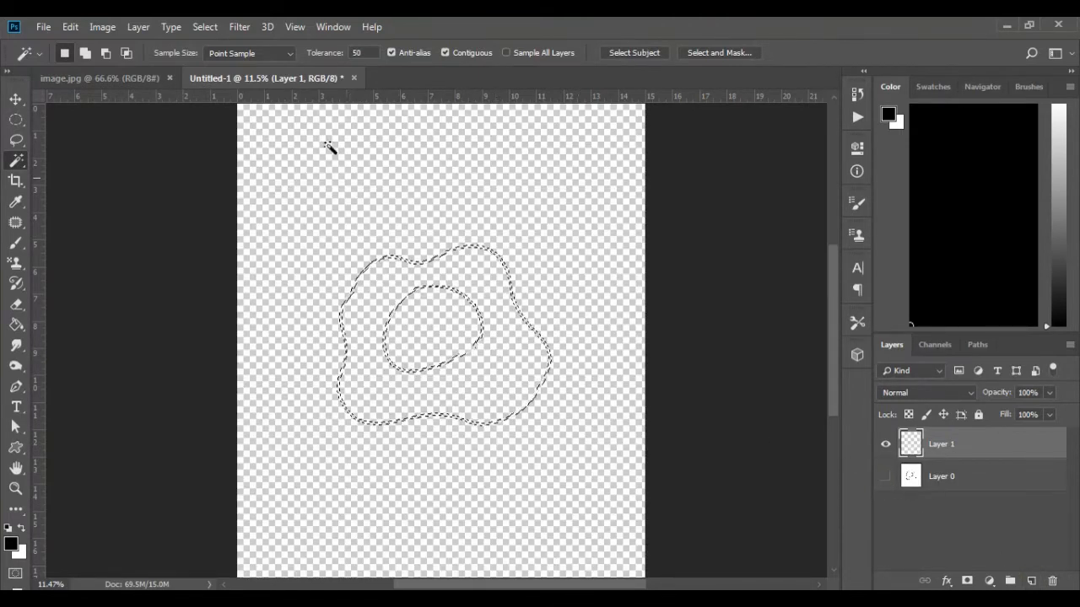
Step: Expand the linework selection by 5 pixels
left_click(200, 31)
mouse_move(253, 243)
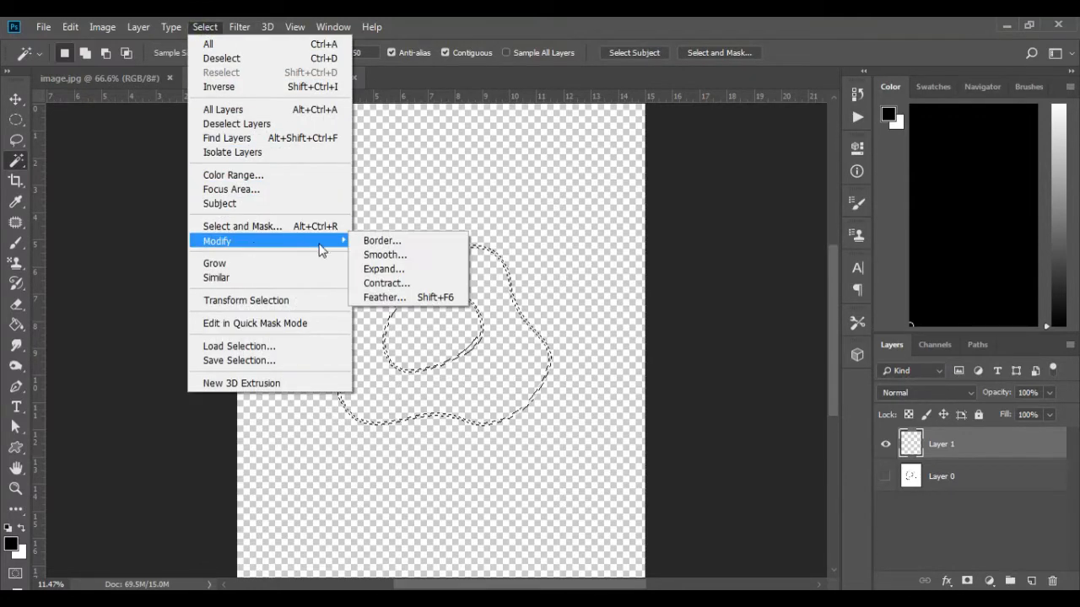
left_click(384, 269)
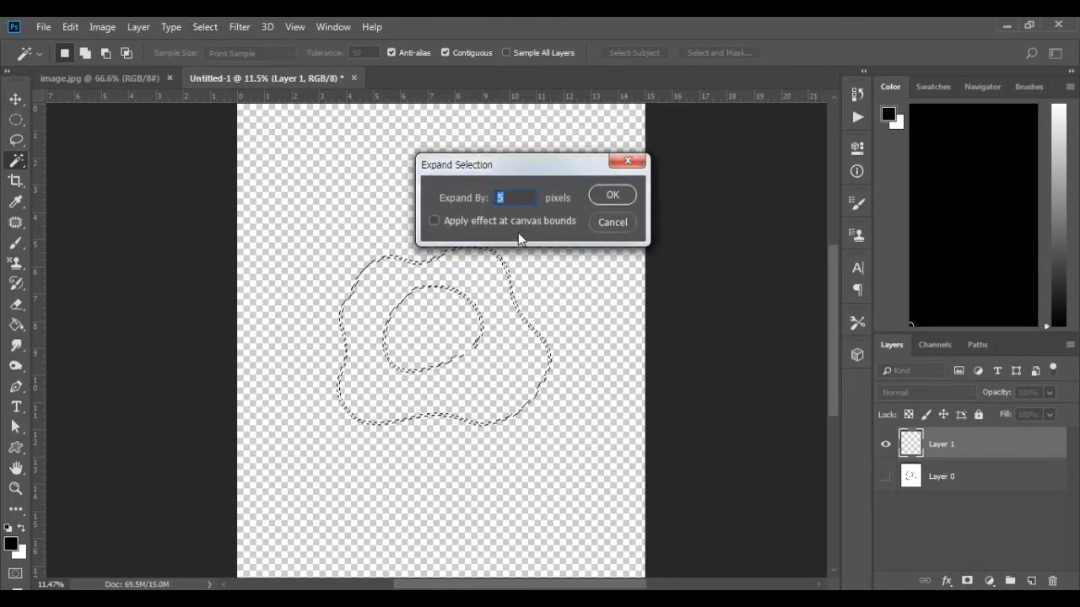
left_click(603, 197)
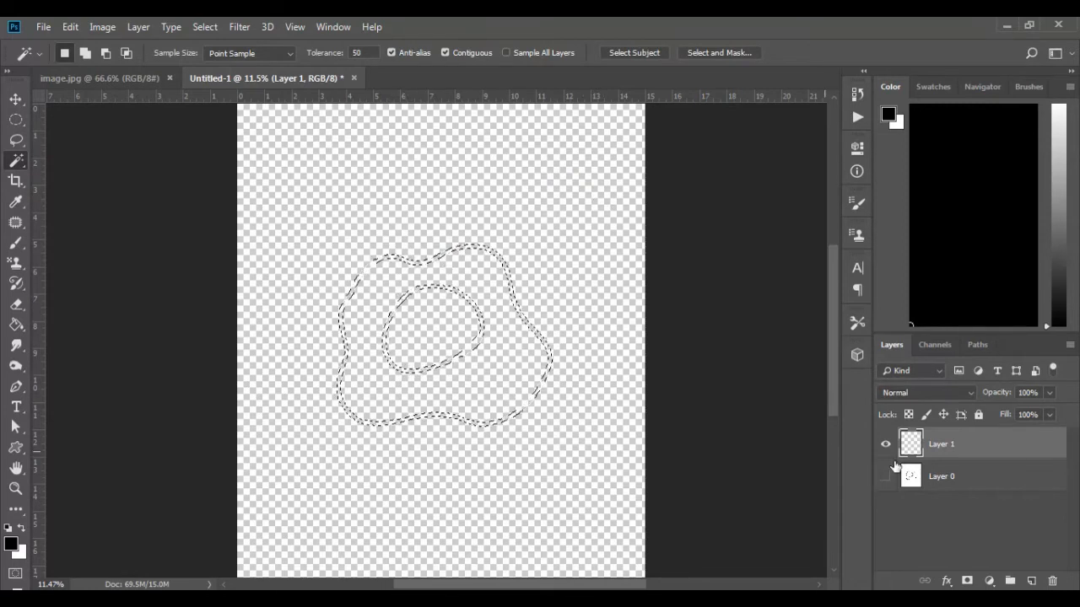
Step: Convert the selection to a work path and fill it on Layer 1 with the foreground color, Normal mode, 100% opacity
left_click(978, 344)
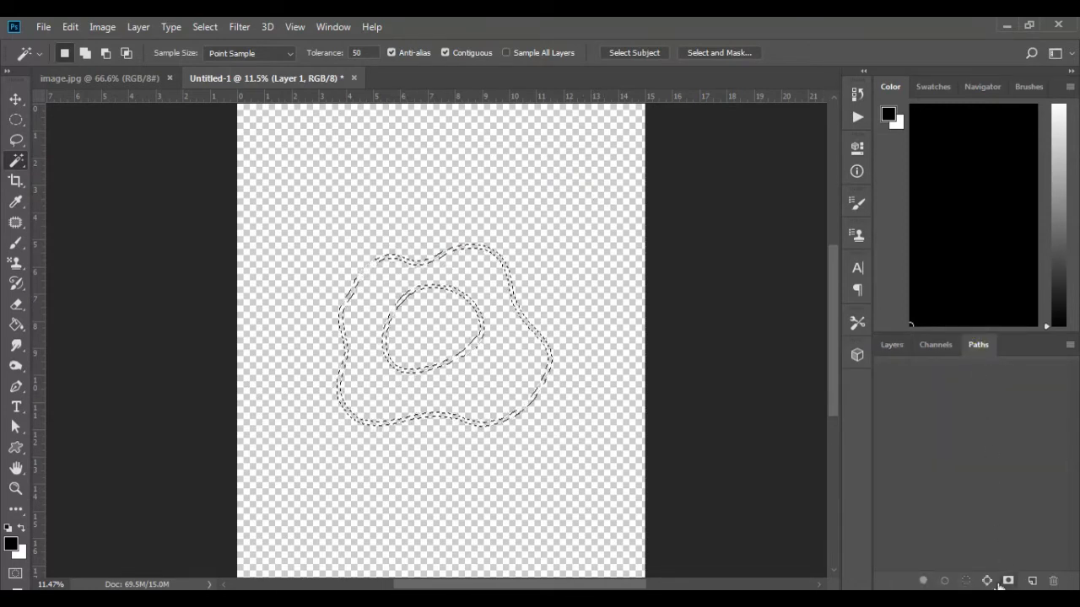
key("a")
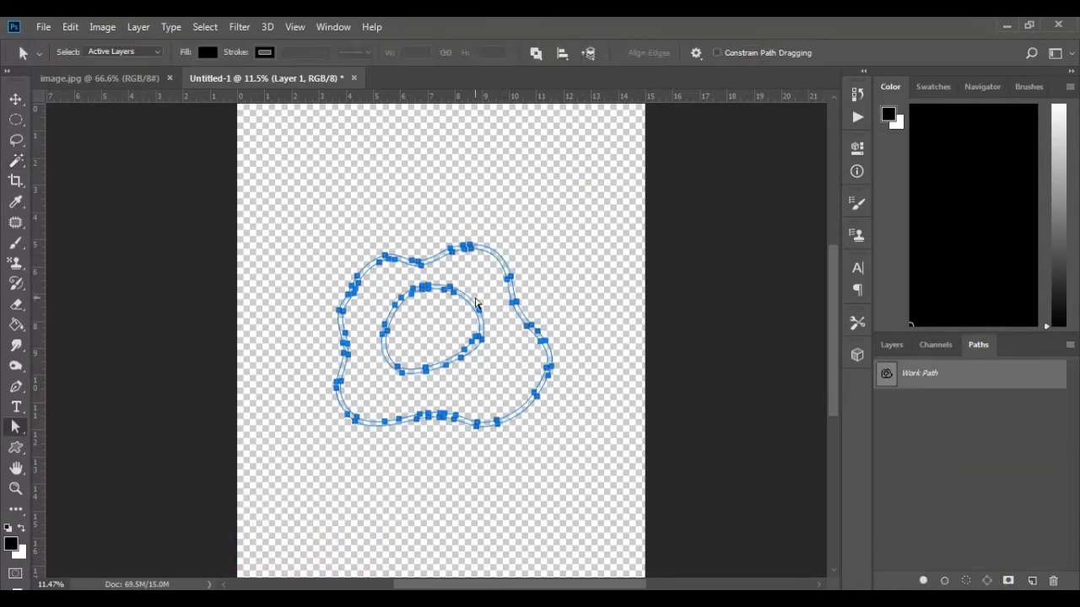
right_click(478, 277)
left_click(508, 371)
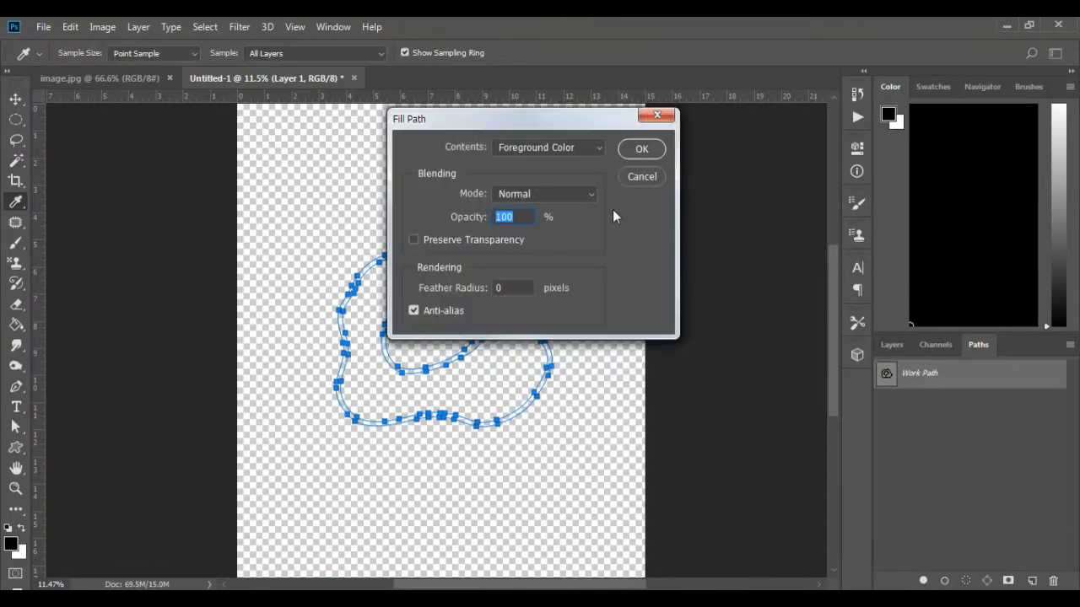
left_click(629, 147)
left_click(564, 304)
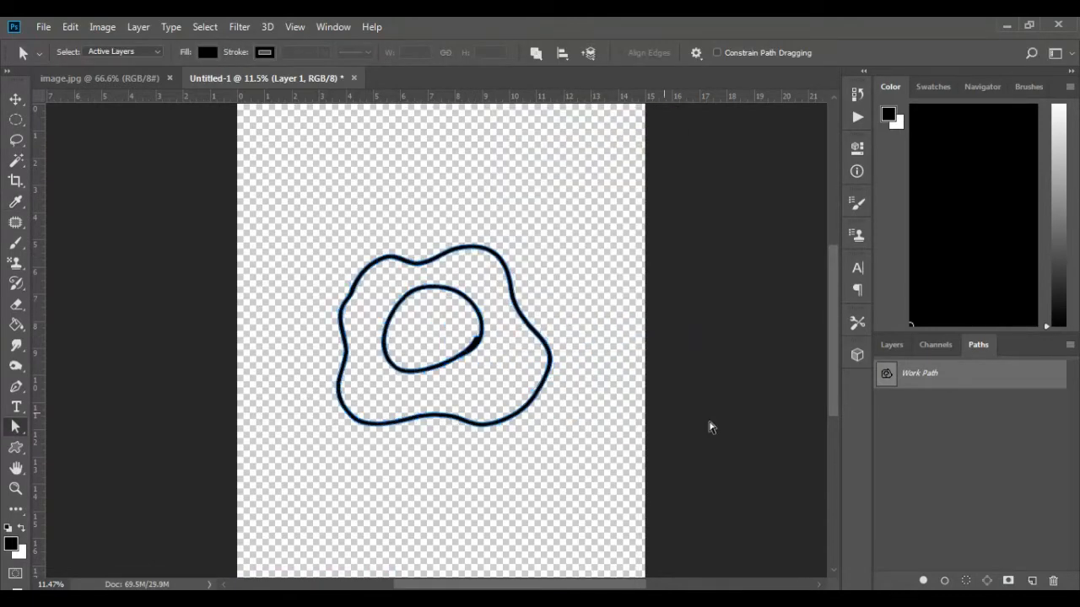
left_click(910, 397)
left_click(891, 345)
Step: Erase the notch where the yolk outline's ends overlap, and put Layer 1 in a group with a duplicate of it
scroll(469, 363, "up", 5)
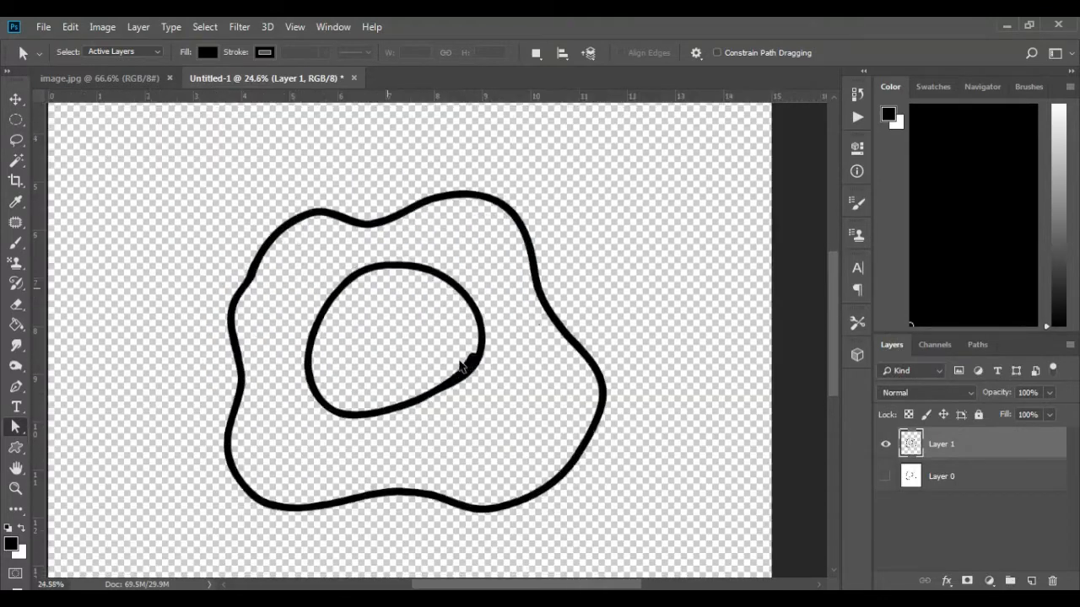
key("e")
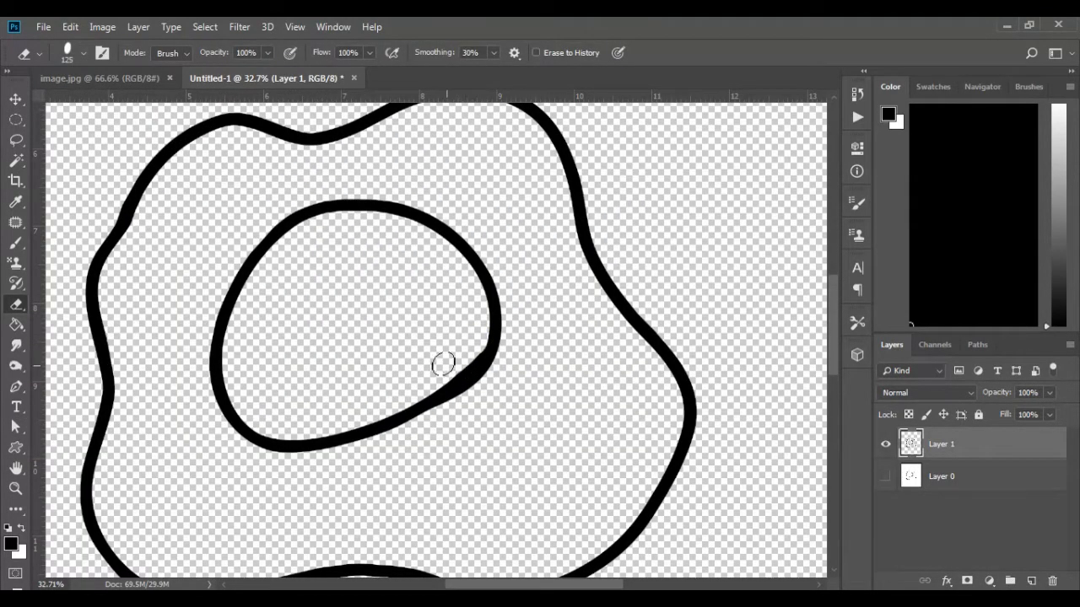
scroll(389, 378, "down", 2)
scroll(396, 384, "down", 2)
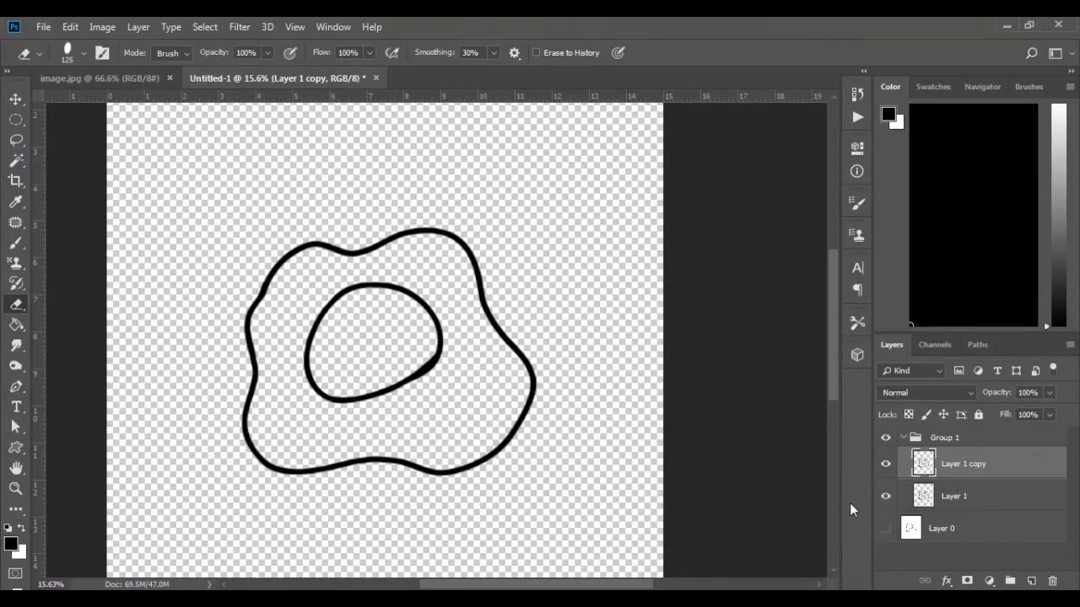
Step: Select the whole egg shape along its outer outline and use it as a layer mask on Layer 1 copy
key("w")
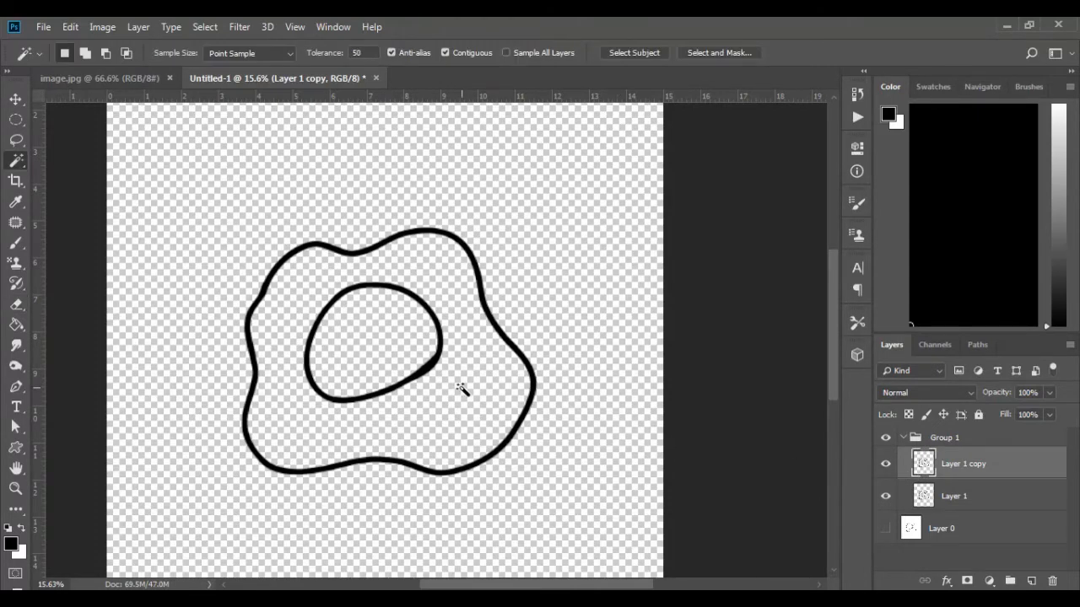
left_click(460, 388)
left_click(404, 349, "shift")
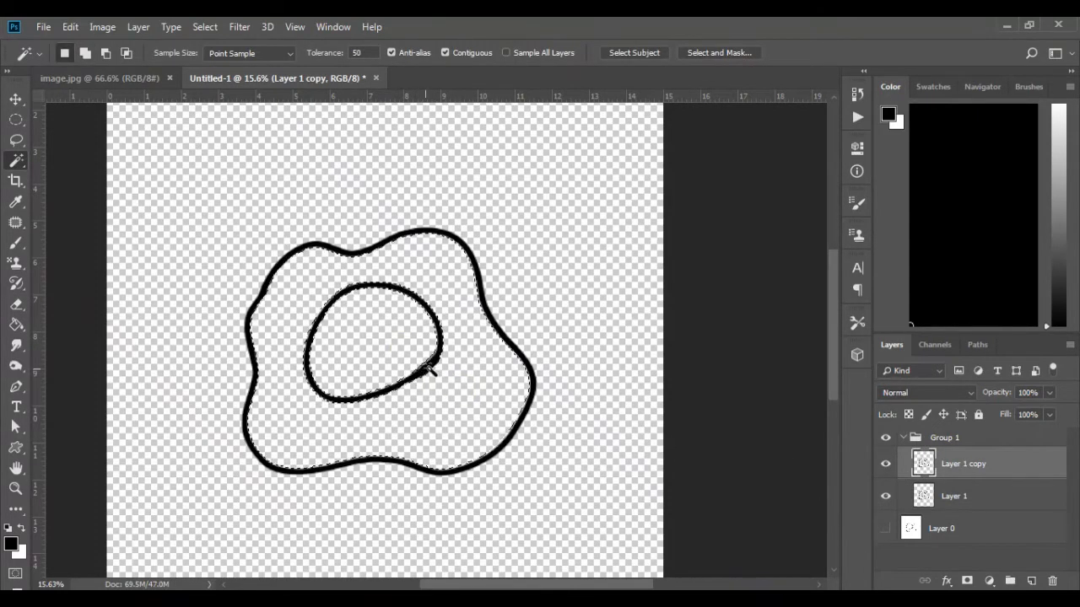
left_click(431, 368, "shift")
left_click(493, 325, "shift")
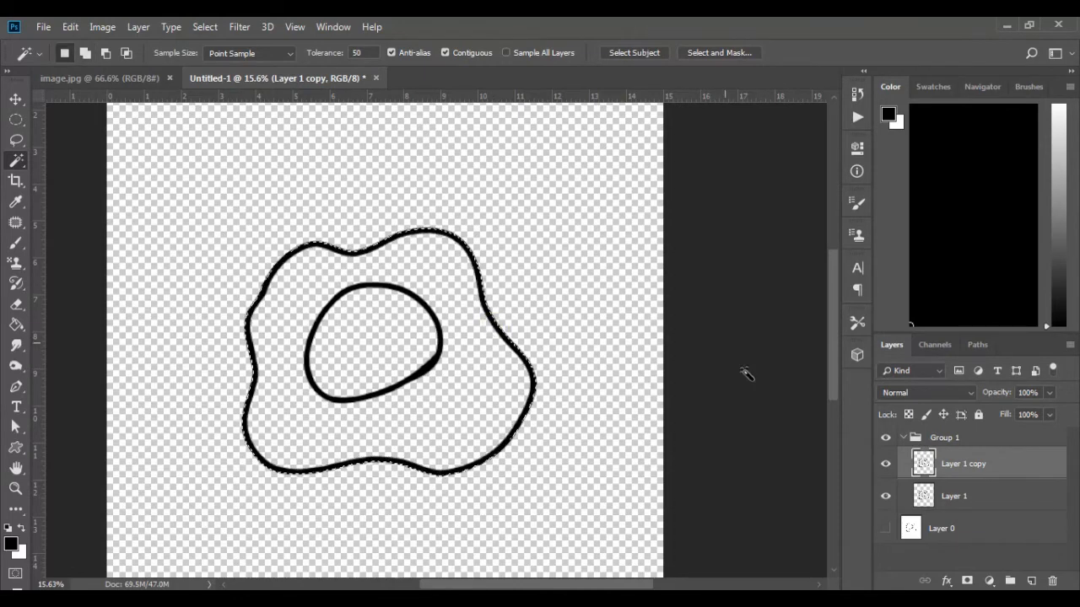
left_click(966, 581)
Step: Make the image of Layer 1 copy active instead of its mask and set the Paint Bucket's foreground color to yolk orange
key("g")
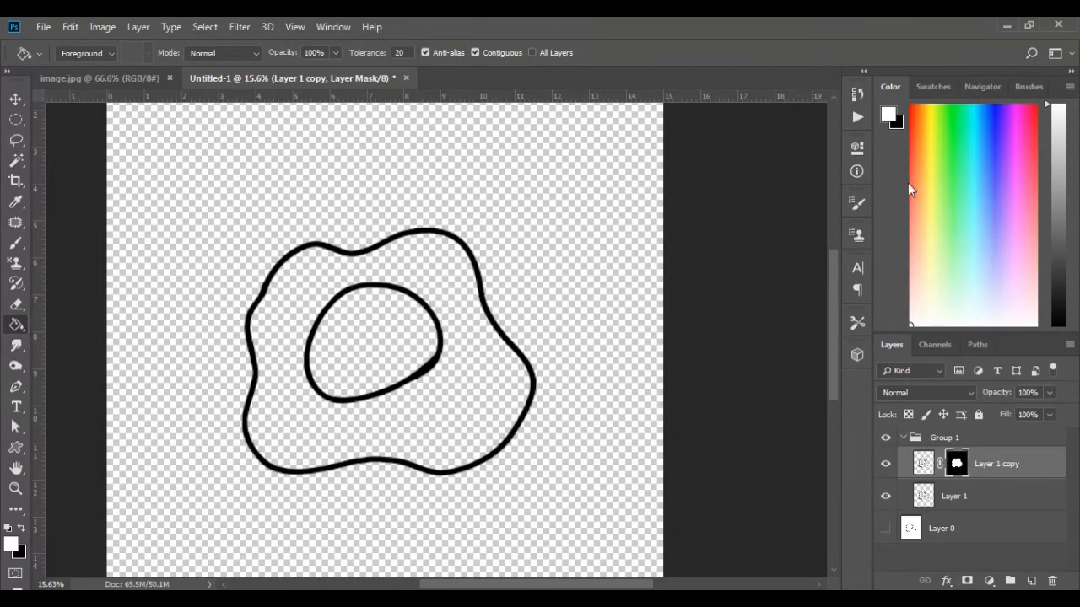
left_click(930, 139)
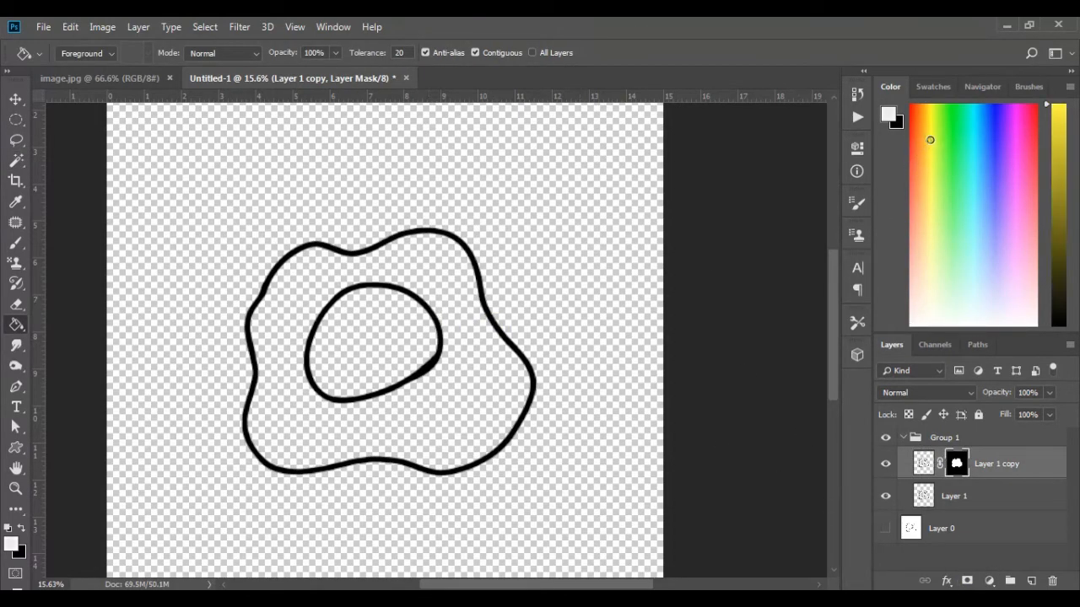
left_click(924, 128)
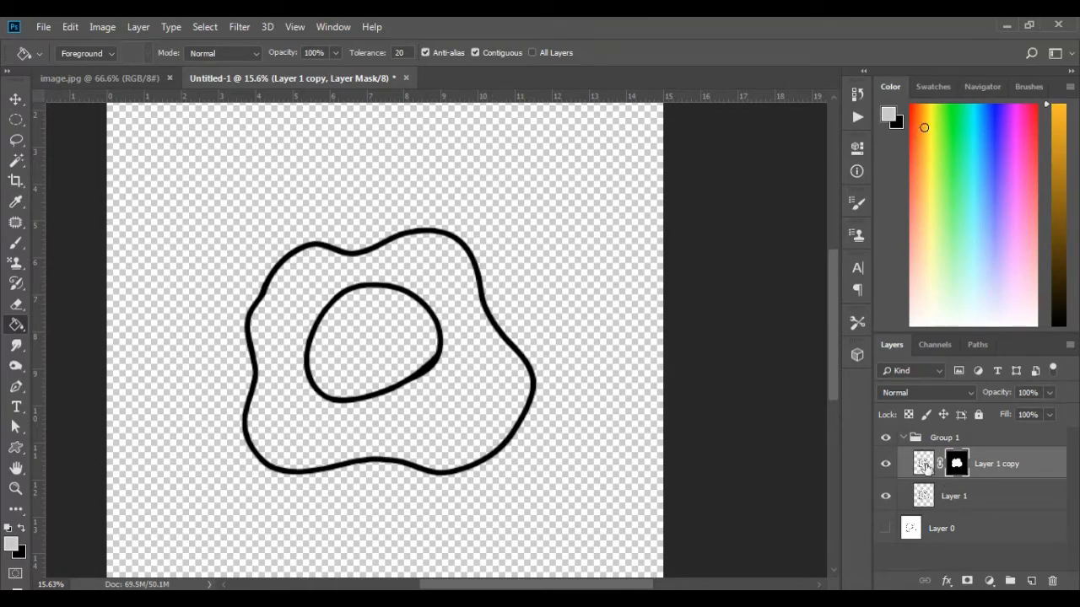
left_click(923, 464)
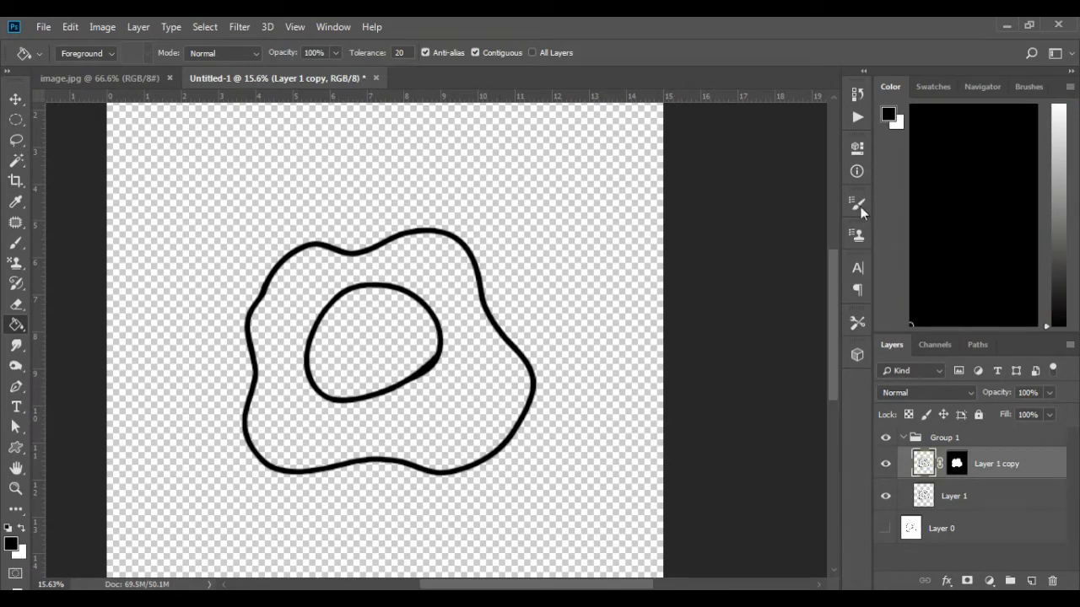
left_click(11, 543)
left_click_drag(842, 338, 839, 319)
left_click_drag(883, 426, 886, 285)
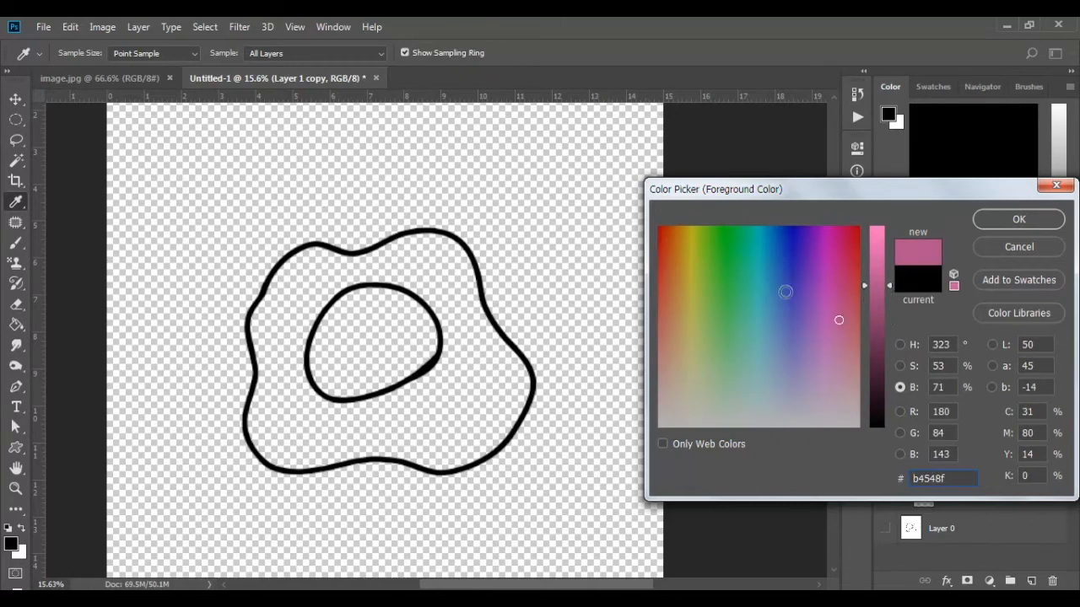
mouse_move(707, 281)
left_mouse_down()
mouse_move(672, 248)
mouse_move(685, 262)
left_mouse_up()
left_click_drag(875, 285, 863, 238)
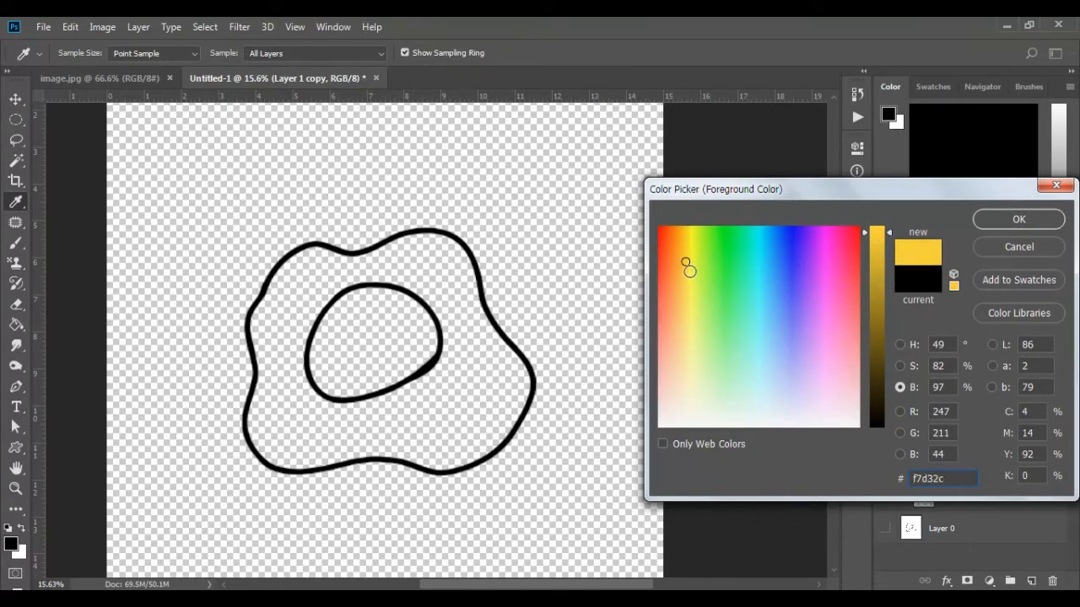
left_click_drag(689, 270, 683, 249)
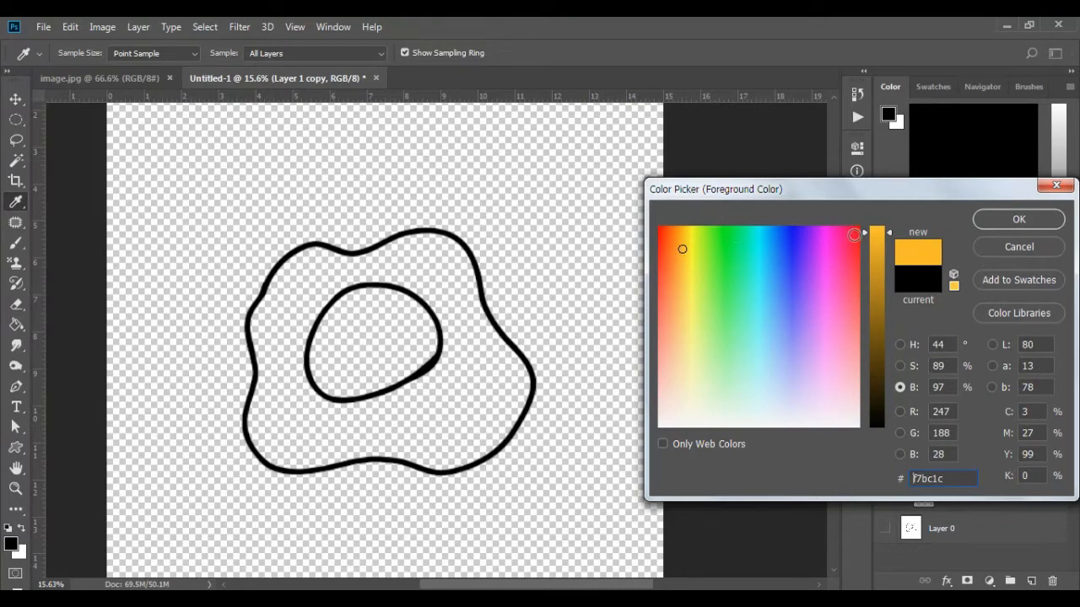
left_click_drag(864, 232, 866, 240)
left_click(1034, 223)
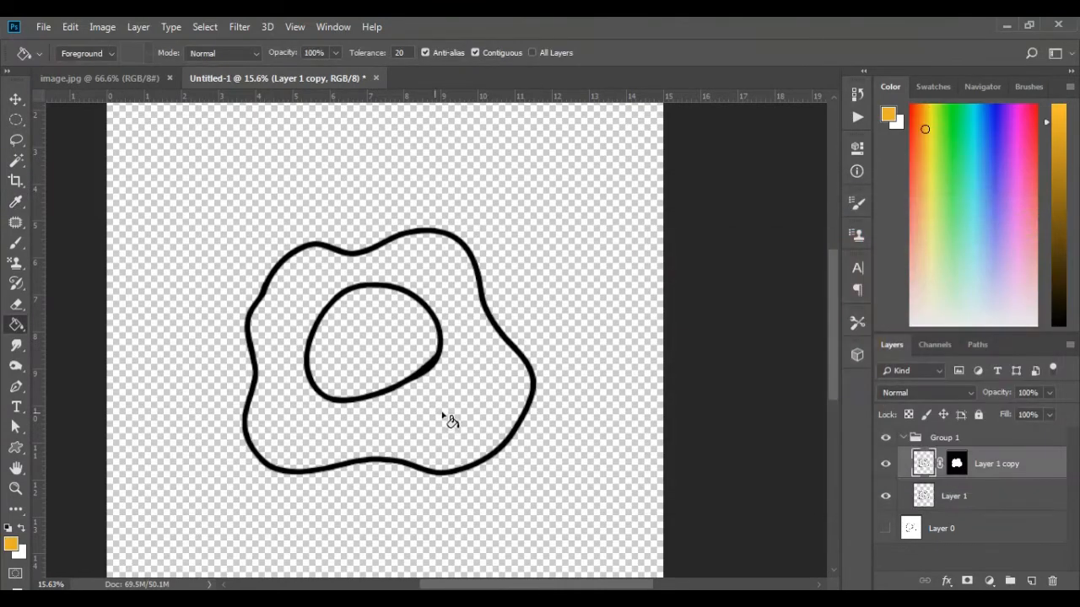
Step: Fill both the egg white area and the yolk with the orange
left_click(442, 414)
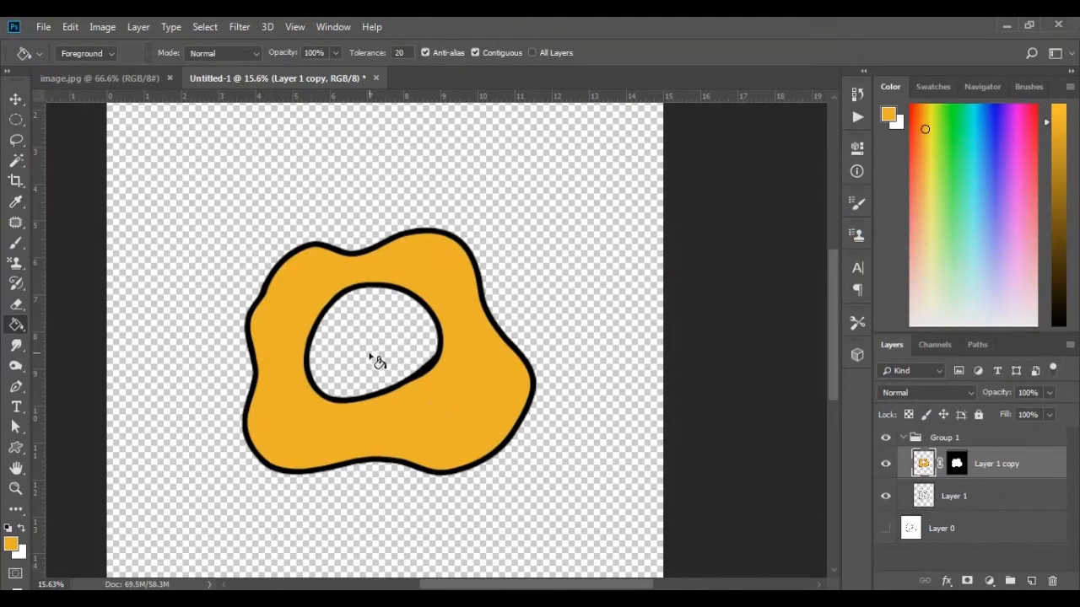
scroll(379, 364, "up", 2)
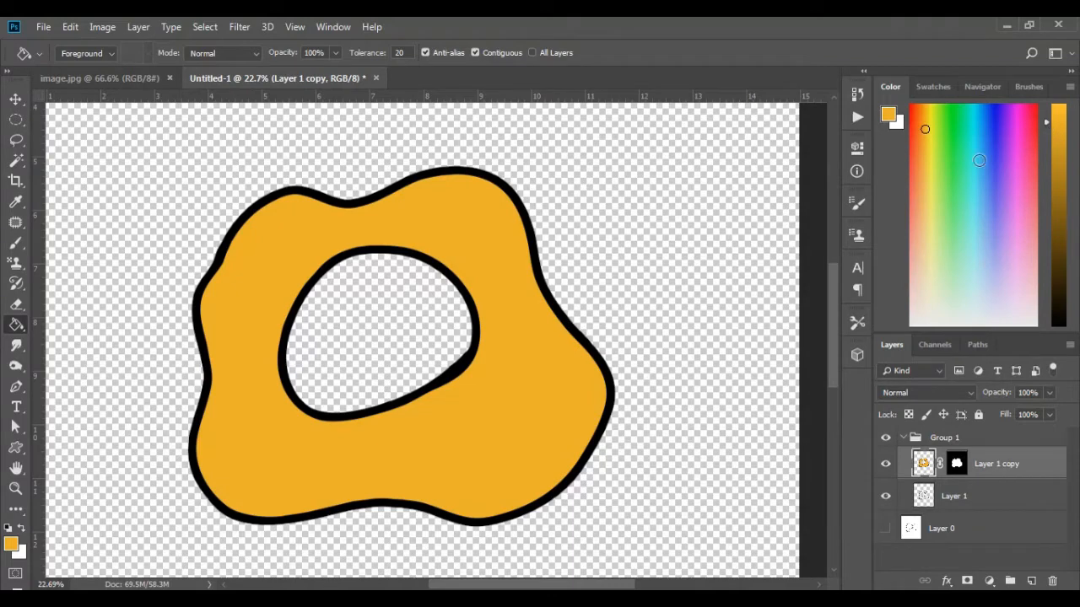
left_click(371, 353)
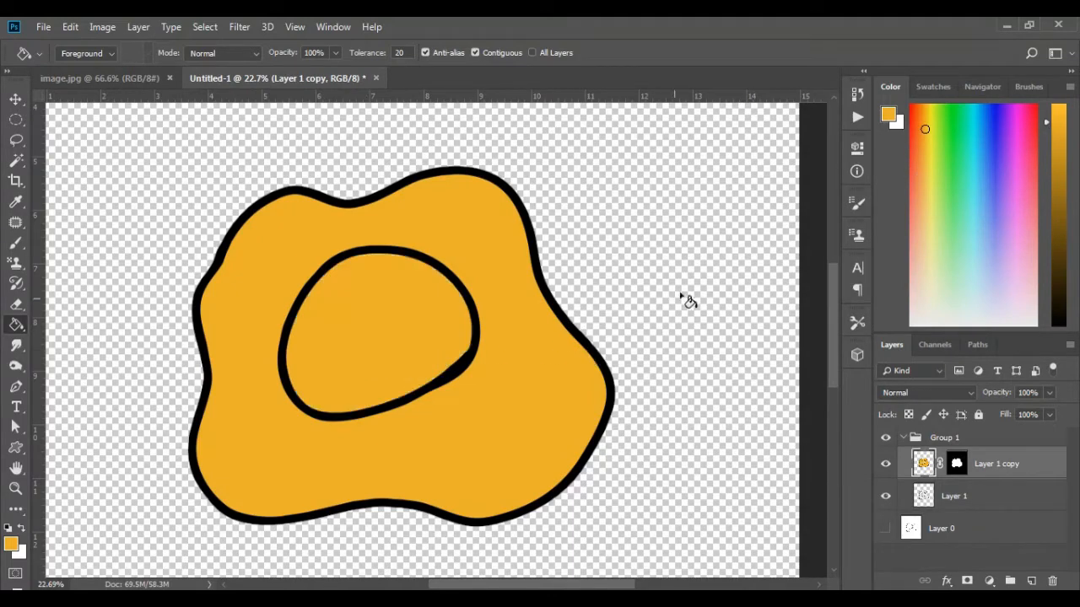
Step: Fill the egg white area with pale cream and refill it with a slightly darker beige
left_click(929, 292)
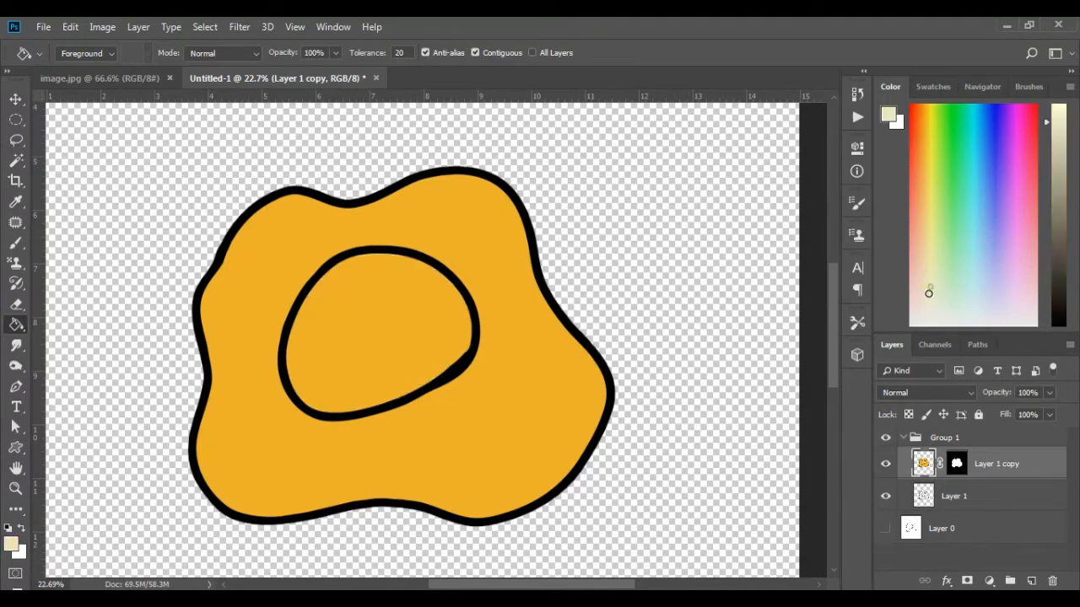
left_click(571, 415)
scroll(496, 395, "down", 2)
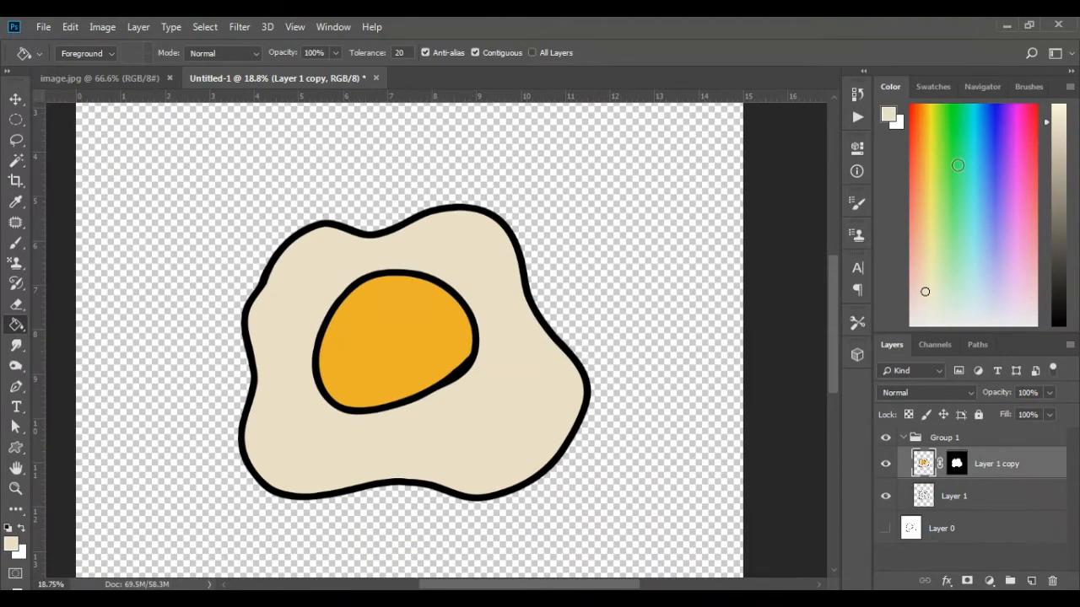
left_click_drag(1055, 122, 1054, 137)
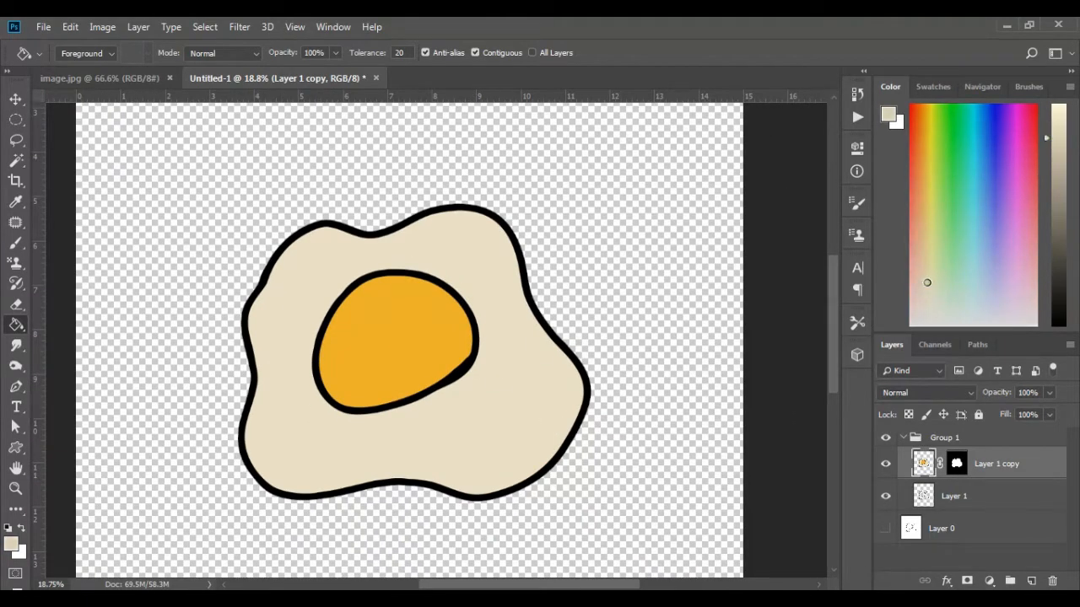
left_click(509, 425)
Step: Switch to the Lasso tool and add a new empty layer above Layer 1 copy
scroll(367, 398, "up", 2)
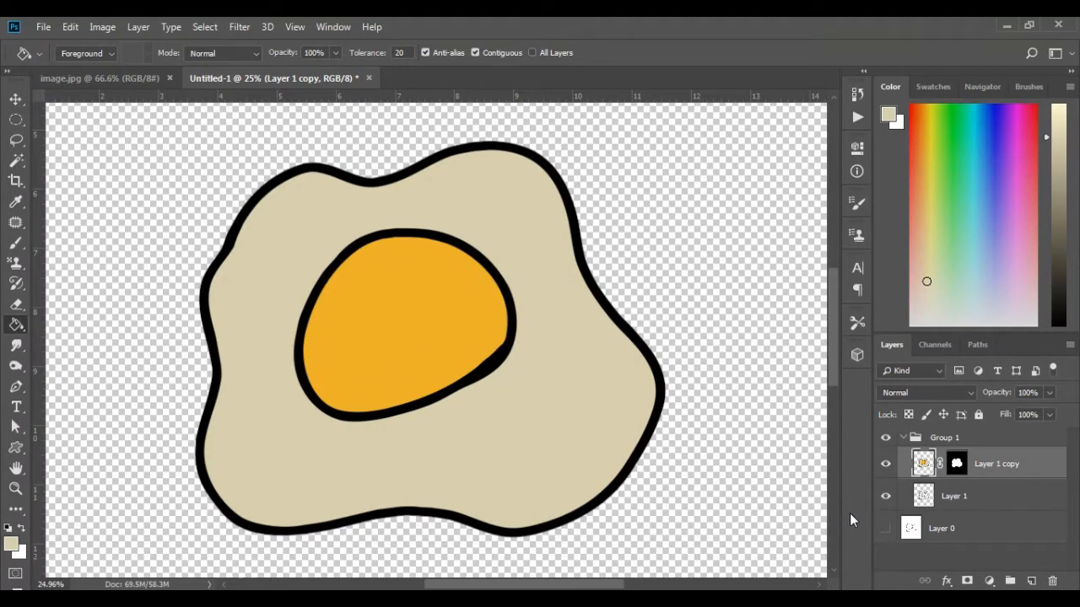
key("l")
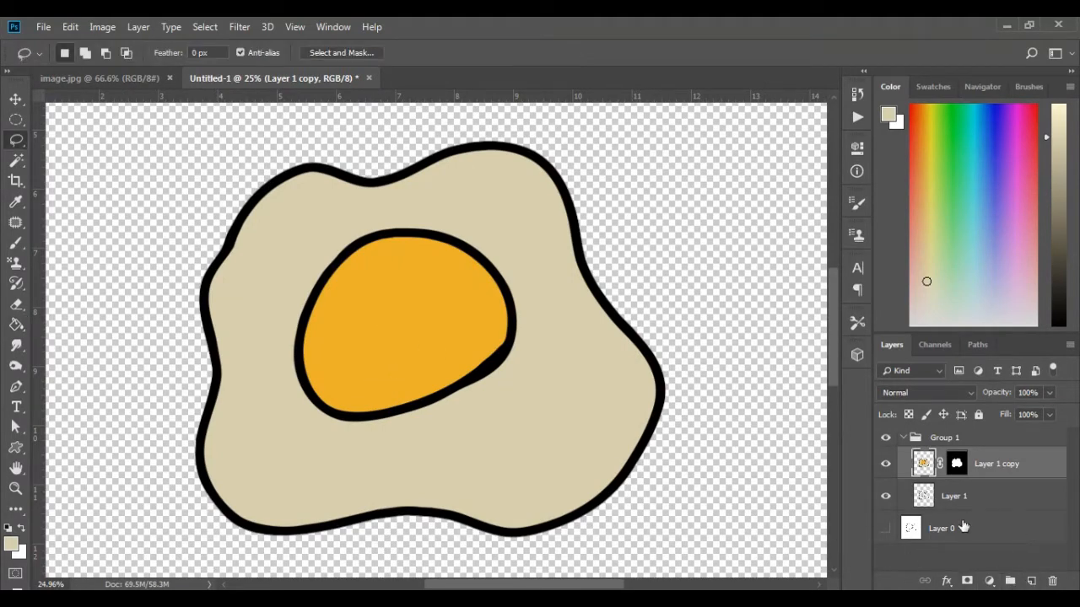
left_click(1031, 584)
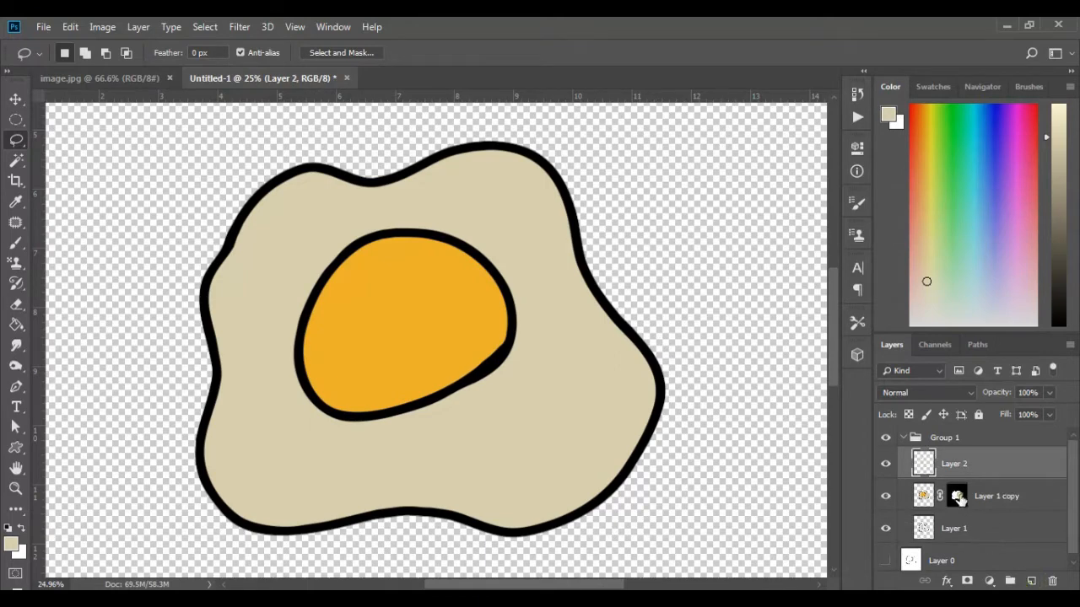
Step: Copy Layer 1 copy's mask to Layer 2 and lasso a wavy shadow area around the egg white's lower and side edges
left_click_drag(958, 496, 964, 466)
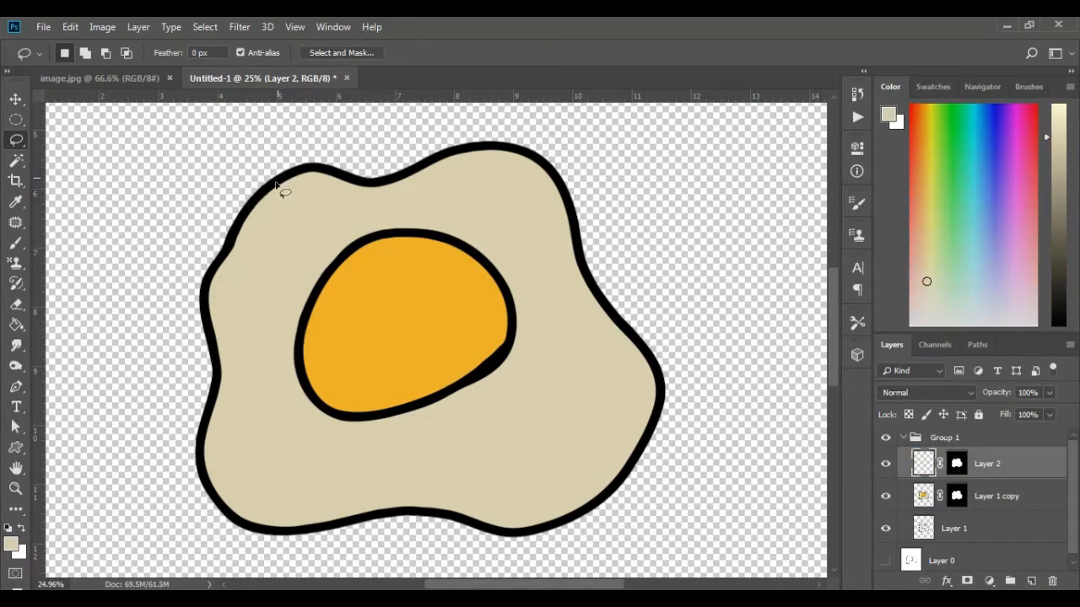
left_click_drag(276, 184, 248, 315)
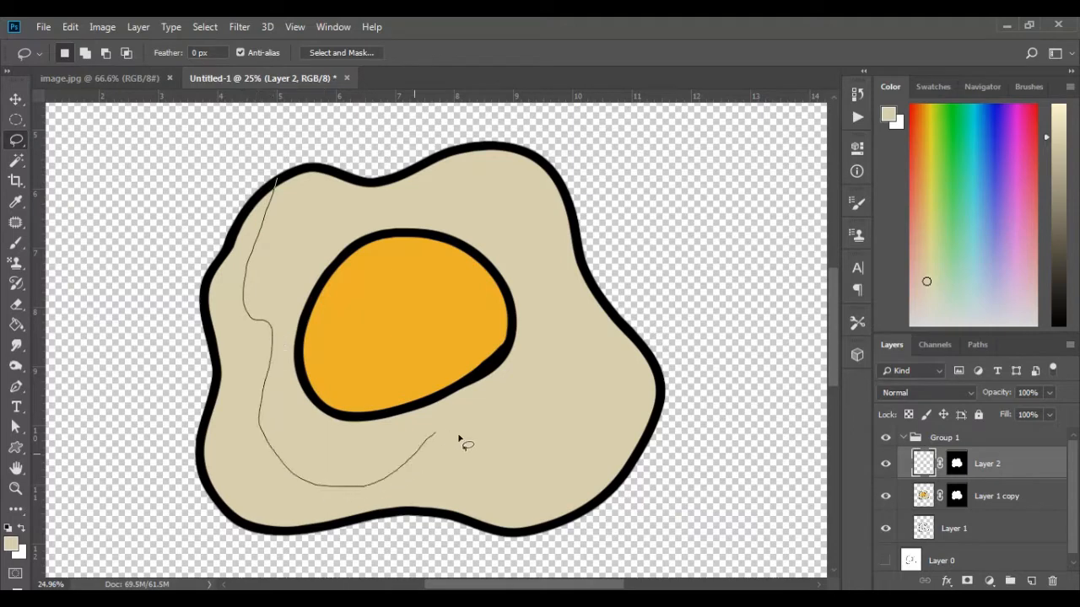
mouse_move(565, 441)
left_mouse_down()
mouse_move(583, 379)
mouse_move(560, 295)
mouse_move(574, 263)
mouse_move(572, 202)
mouse_move(689, 295)
mouse_move(658, 545)
mouse_move(492, 577)
mouse_move(251, 556)
mouse_move(146, 427)
mouse_move(141, 310)
mouse_move(218, 210)
mouse_move(244, 211)
left_mouse_up()
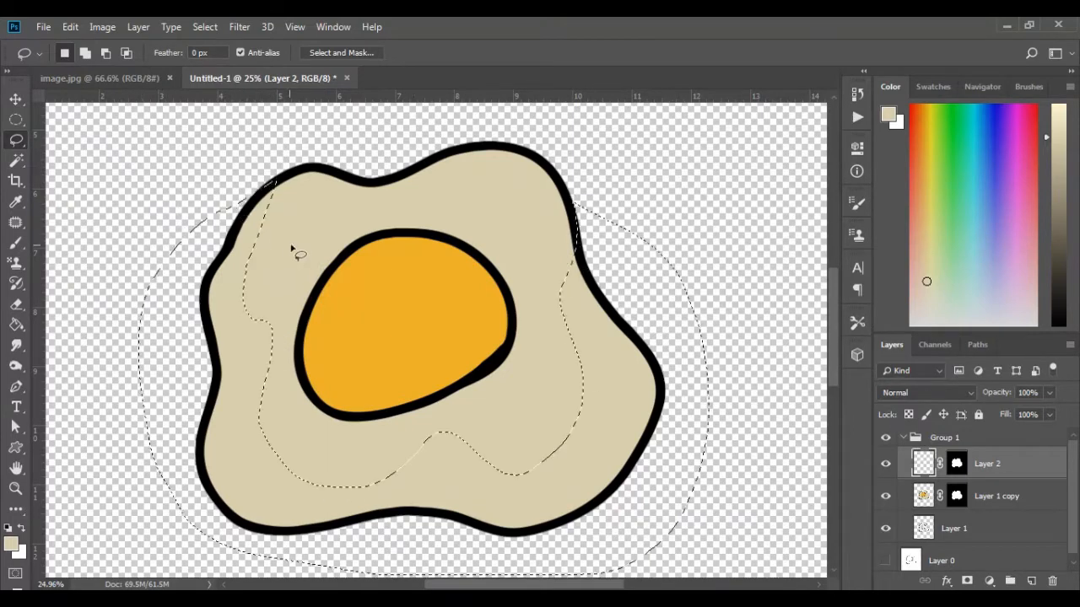
Step: Fill the selected shadow area on Layer 2 with a darker beige using the Paint Bucket
key("g")
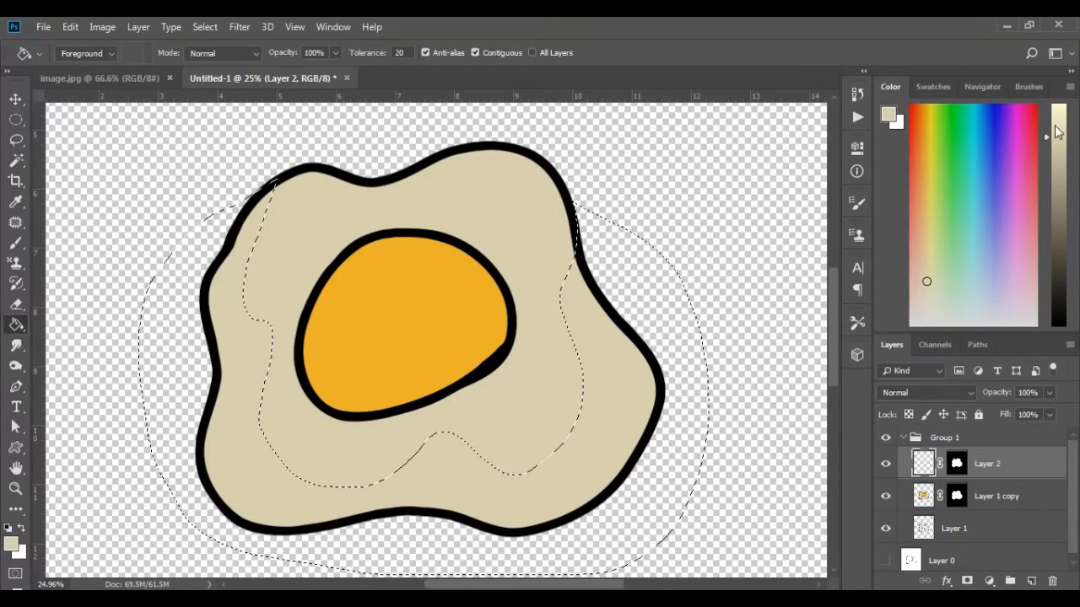
left_click_drag(1048, 143, 1048, 159)
left_click(608, 410)
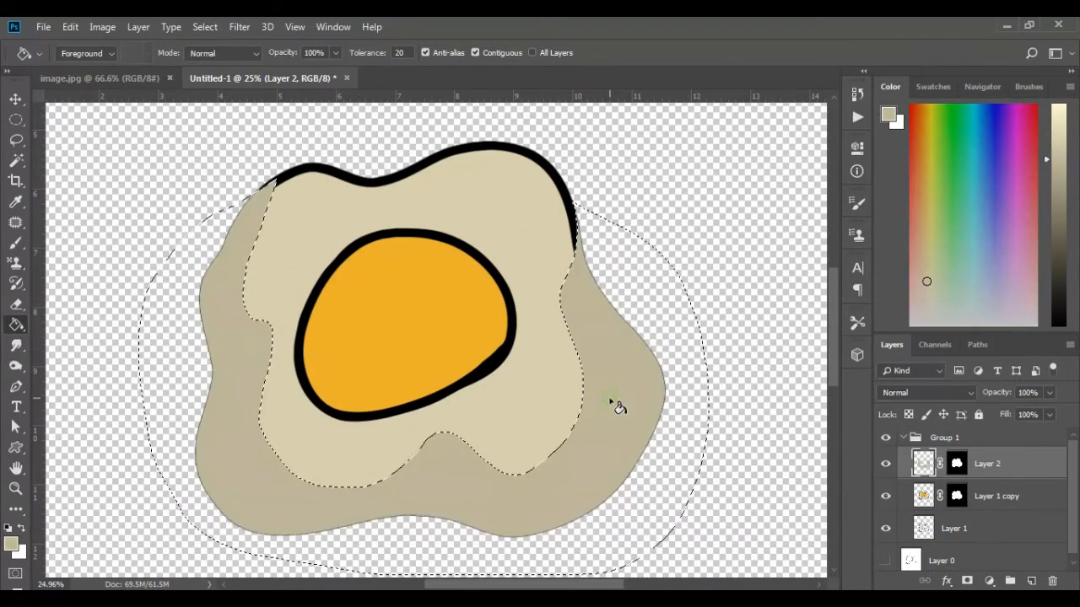
key("ctrl+z")
Step: Reorder the layers so Layer 1's outlines sit above Layer 2 and Layer 1 copy, and clear the shadow selection
left_click_drag(981, 470, 980, 511)
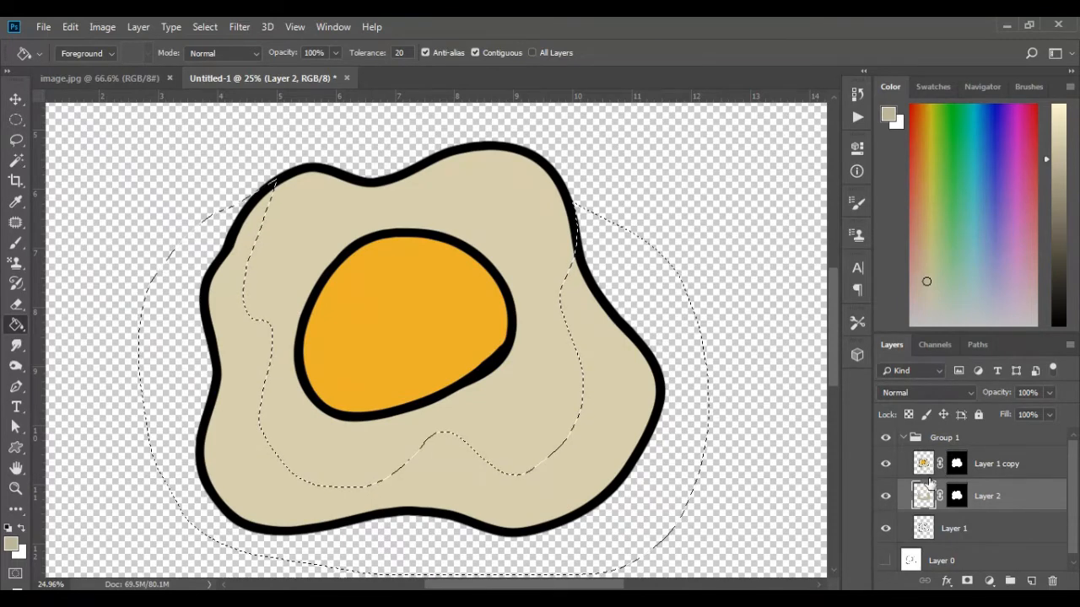
left_click_drag(1000, 496, 988, 554)
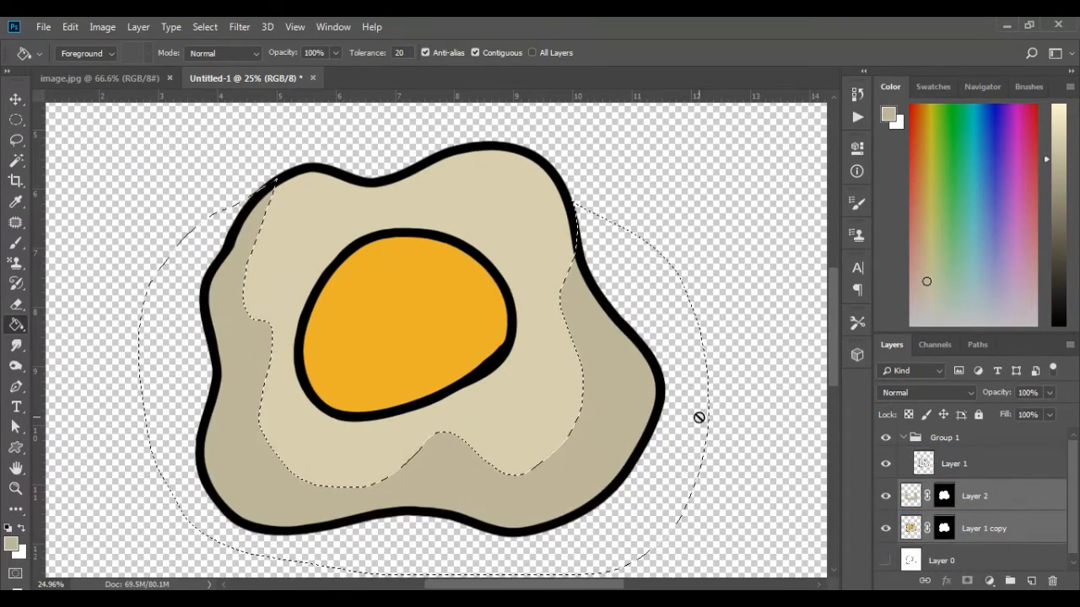
key("ctrl+d")
scroll(541, 405, "down", 1)
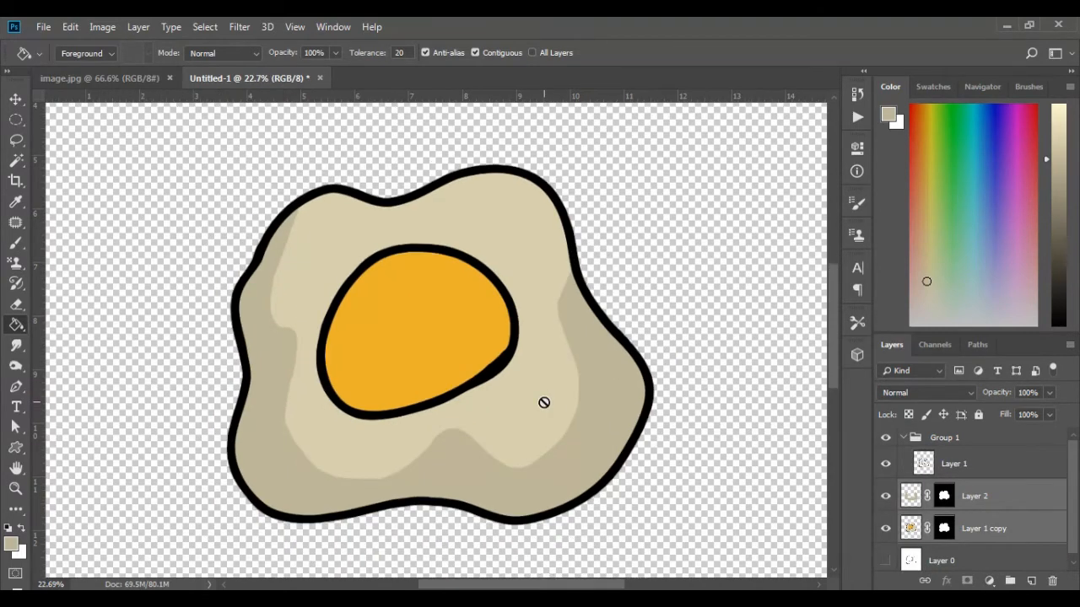
Step: Lasso the yolk's lower part and fill it with a darker orange shadow on Layer 1 copy
key("l")
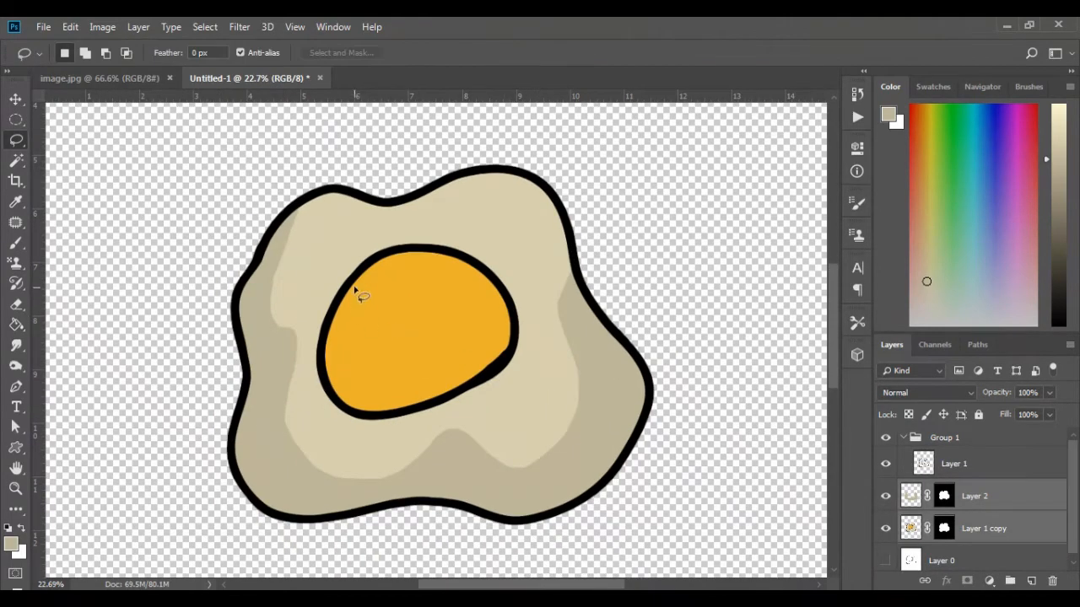
mouse_move(350, 327)
left_mouse_down()
mouse_move(381, 354)
mouse_move(476, 346)
left_mouse_up()
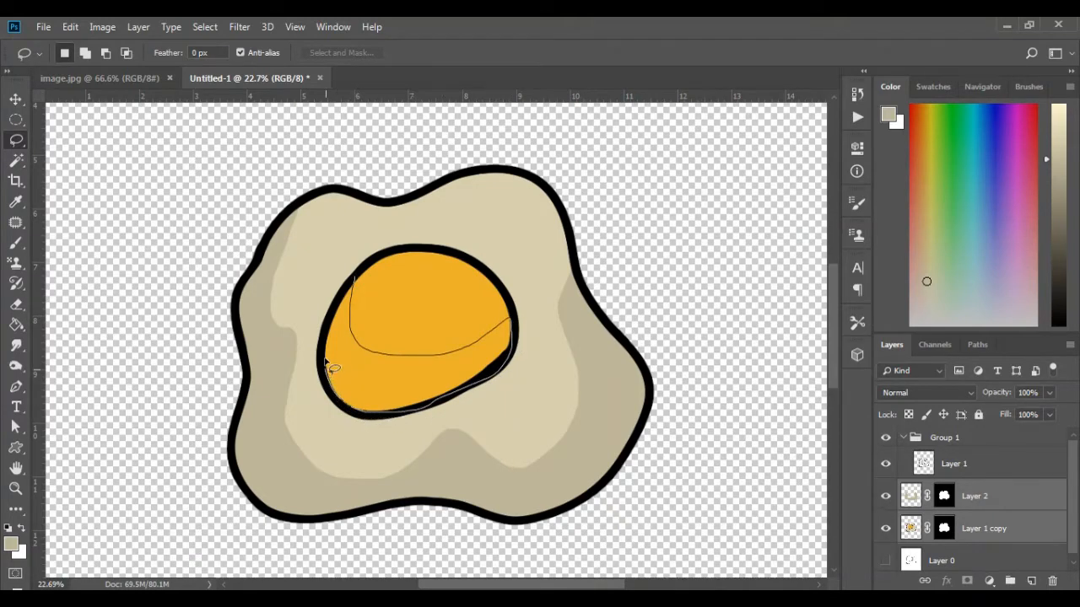
left_click_drag(361, 286, 359, 295)
key("g")
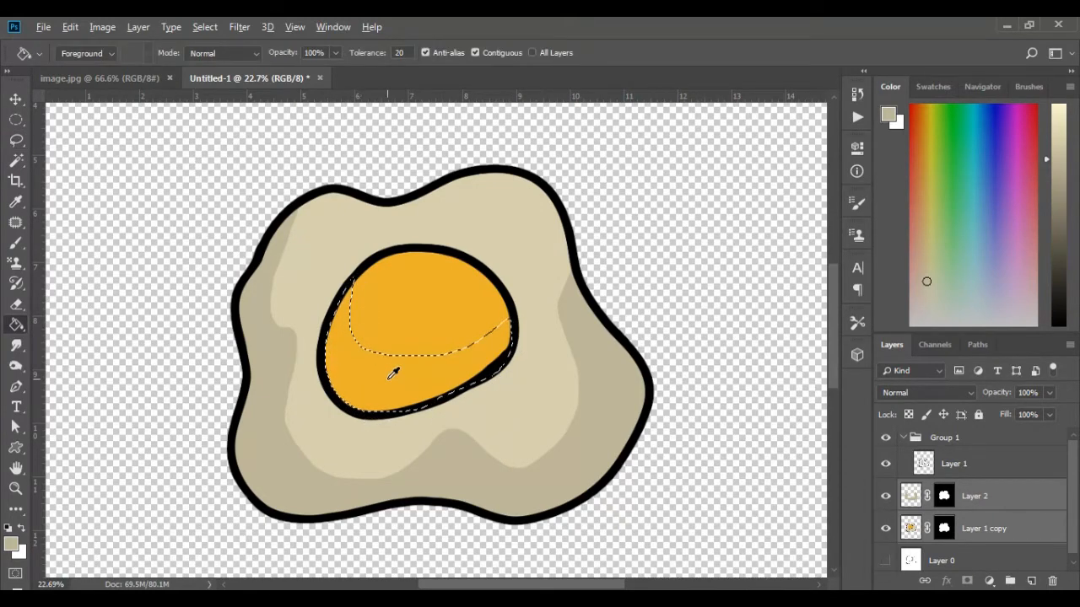
left_click(388, 375, "alt")
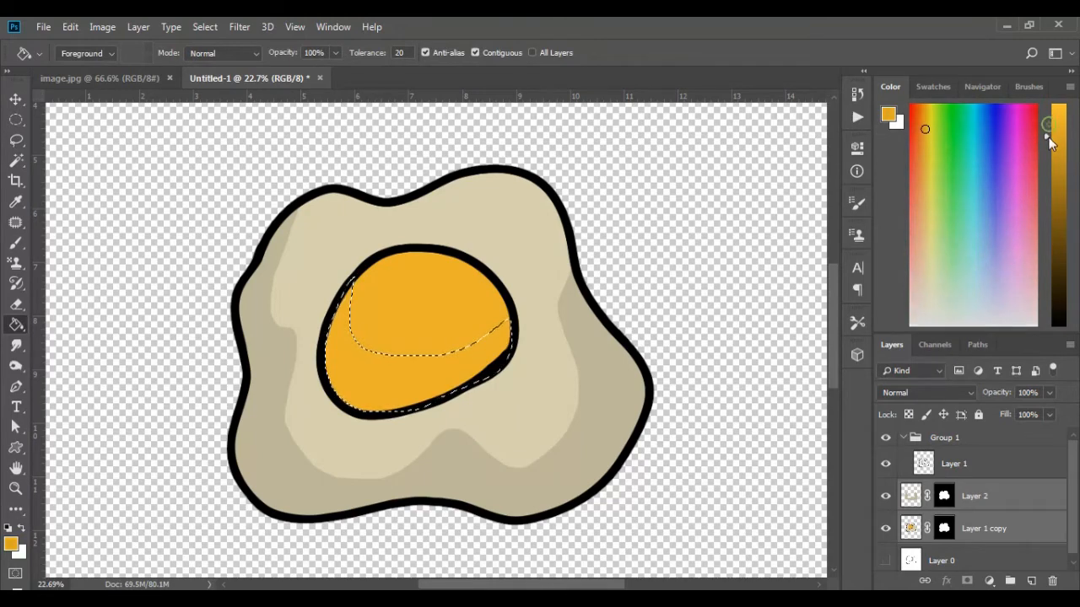
left_click(911, 529)
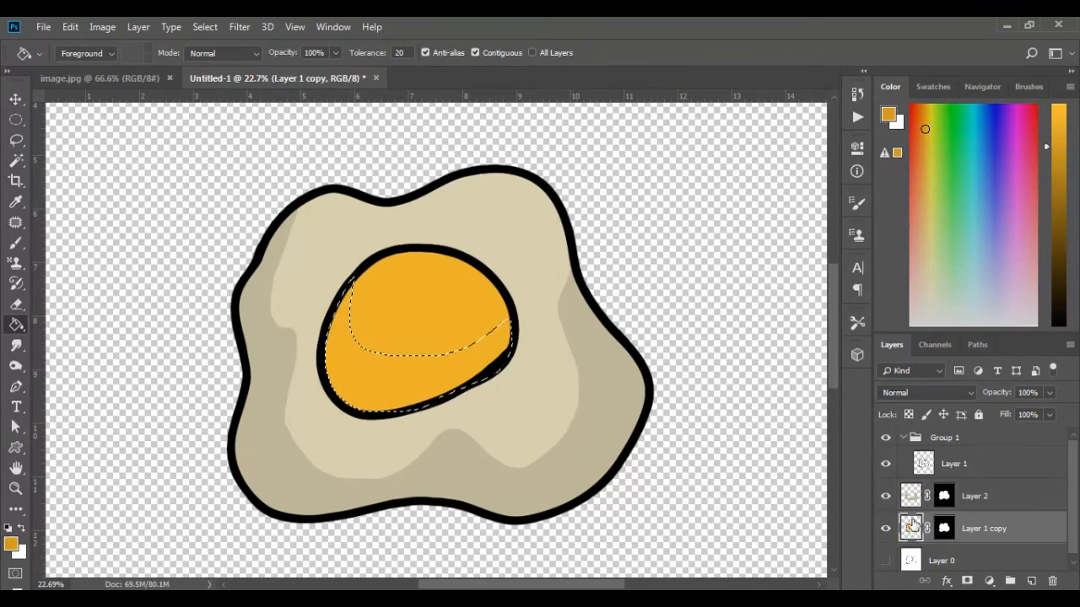
left_click(385, 372)
key("ctrl+d")
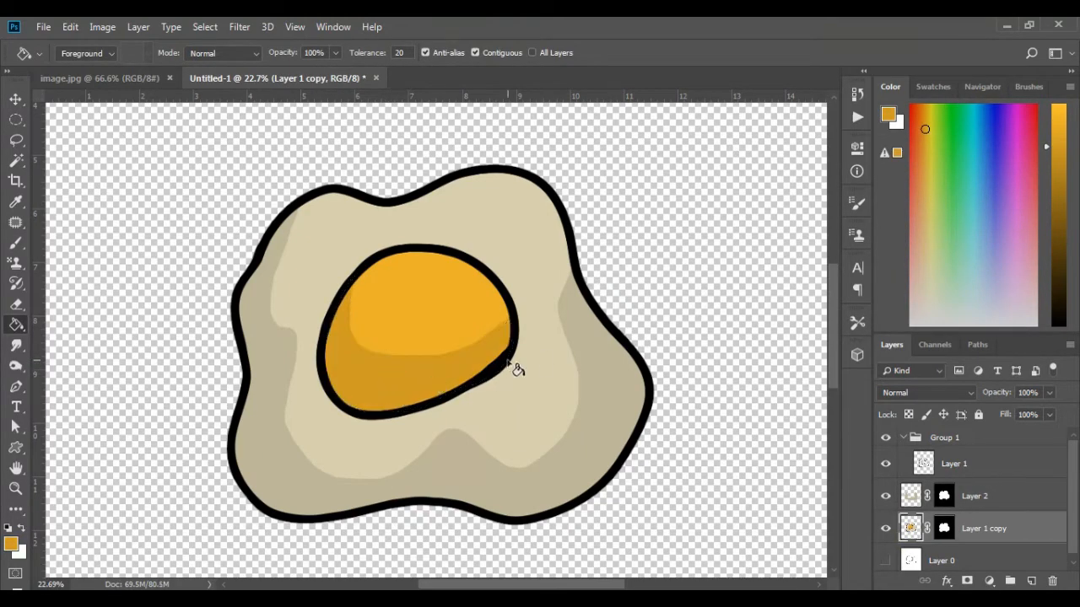
Step: Lasso a small oval in the yolk's upper right and fill it with a brighter orange highlight
key("l")
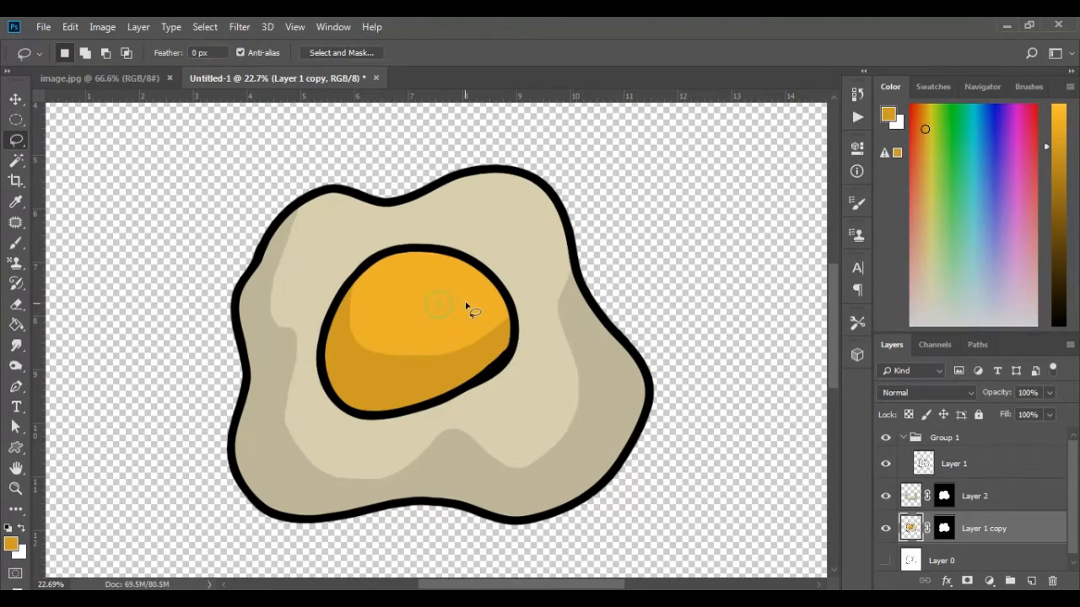
left_click_drag(490, 292, 473, 279)
key("g")
left_click(470, 309, "alt")
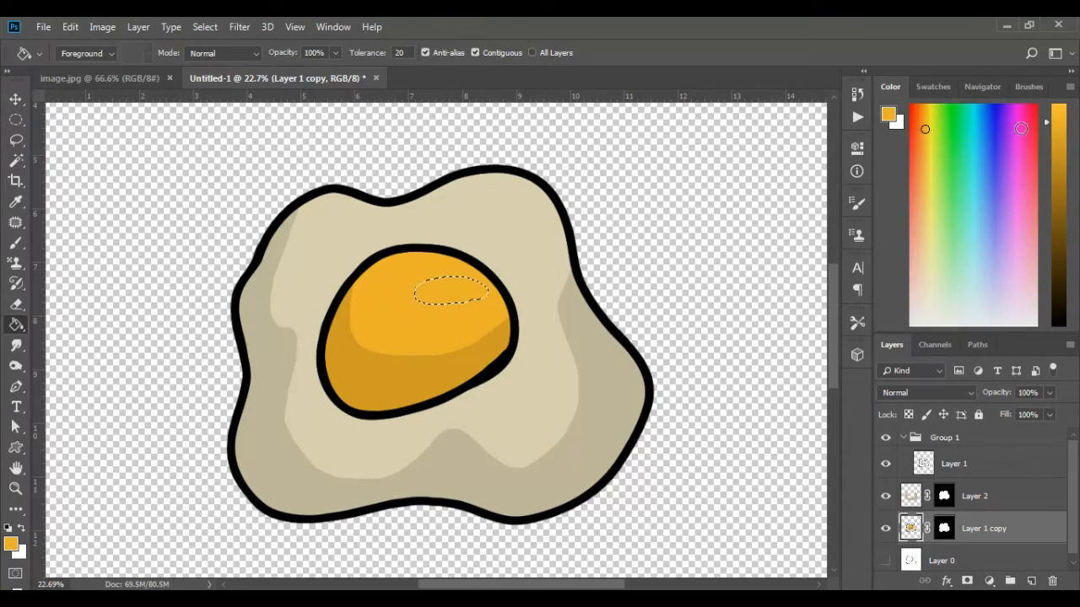
left_click(473, 297)
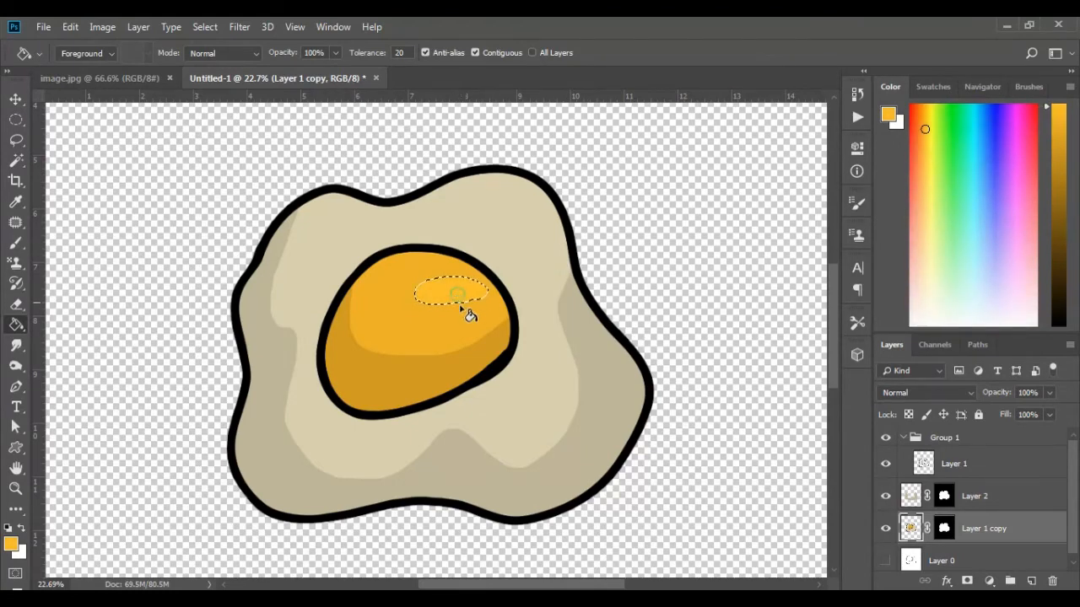
key("ctrl+d")
Step: Lasso a crescent in the egg white's upper right and fill it with a light cream highlight
key("l")
mouse_move(535, 245)
left_mouse_down()
mouse_move(507, 219)
mouse_move(445, 229)
left_mouse_up()
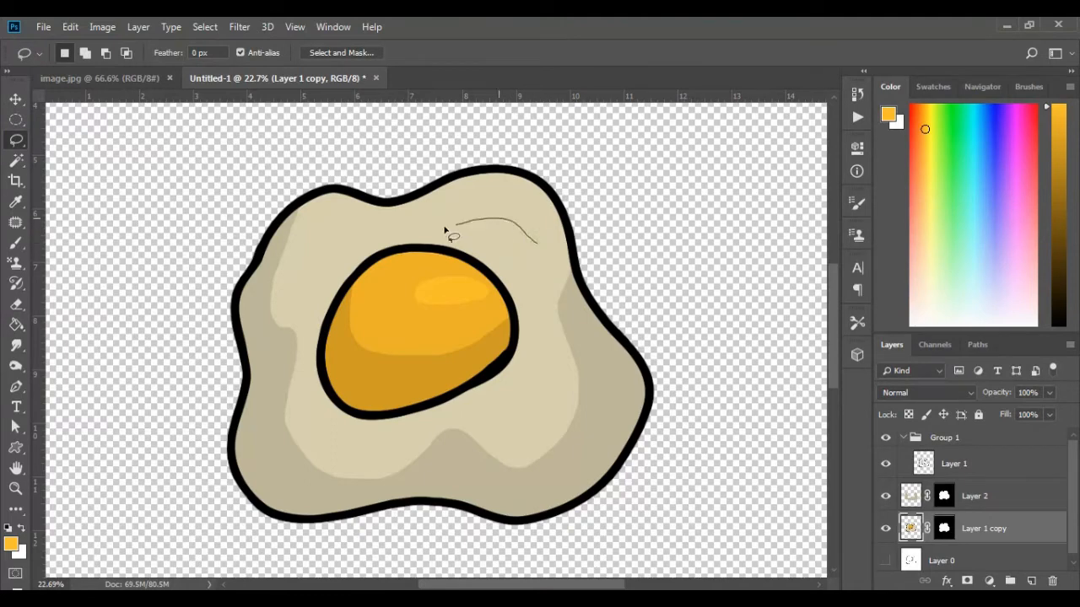
left_click_drag(536, 259, 538, 245)
key("g")
left_click(540, 270, "alt")
left_click_drag(1047, 144, 1047, 112)
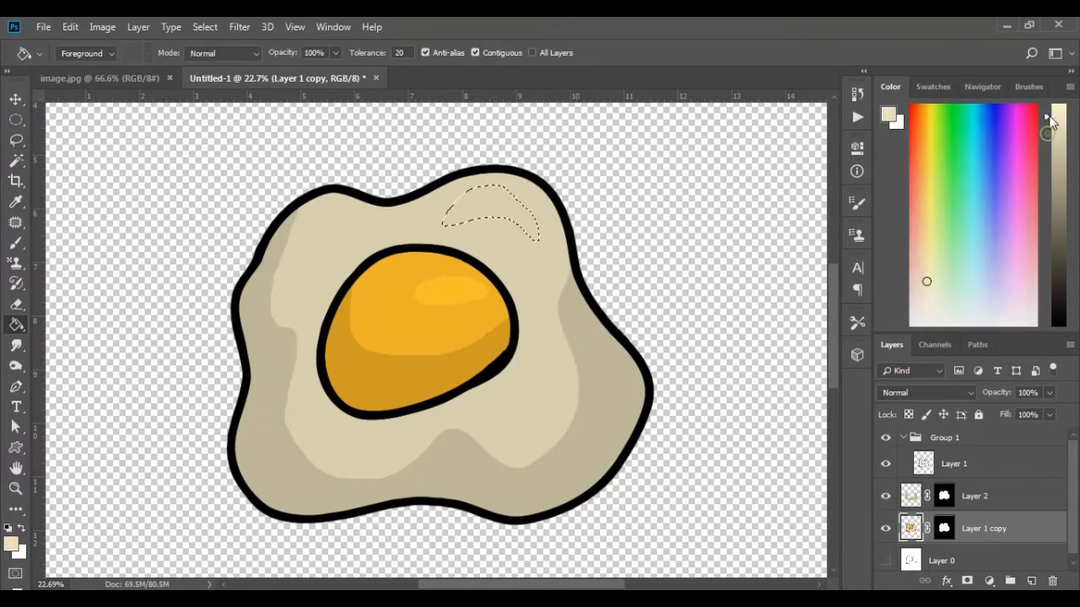
left_click(527, 219)
key("ctrl+d")
Step: Merge Layer 1, Layer 2 and Layer 1 copy into a single layer
scroll(595, 329, "down", 2)
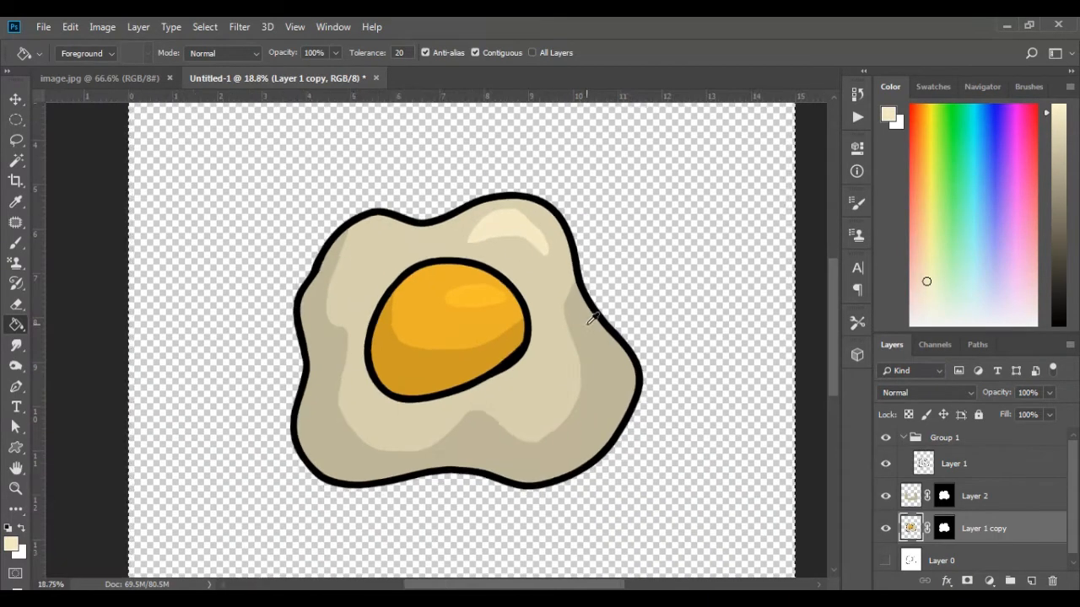
left_click(16, 99)
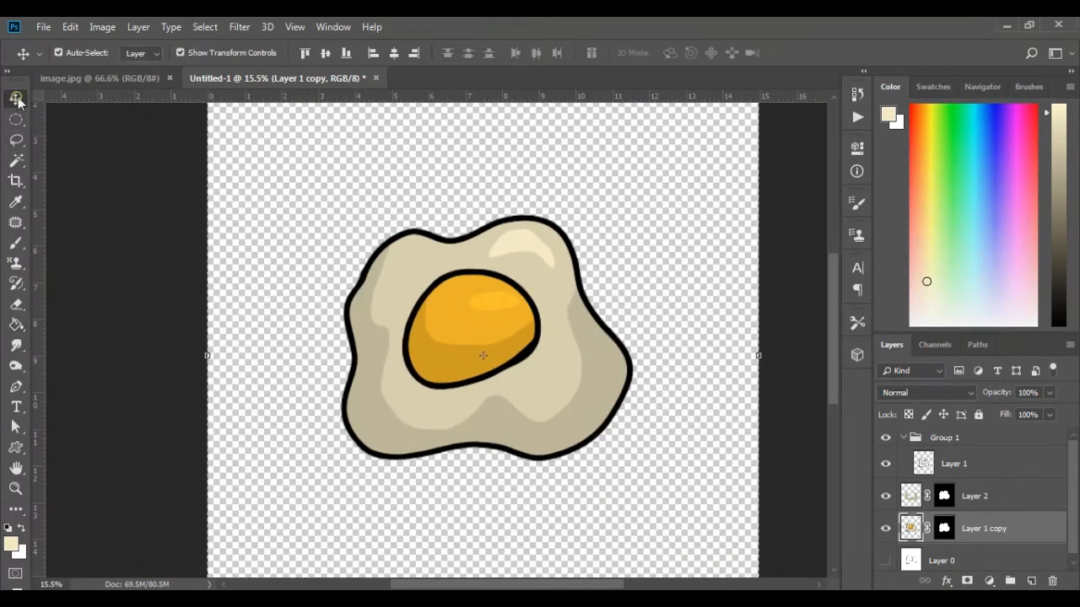
scroll(563, 382, "down", 2)
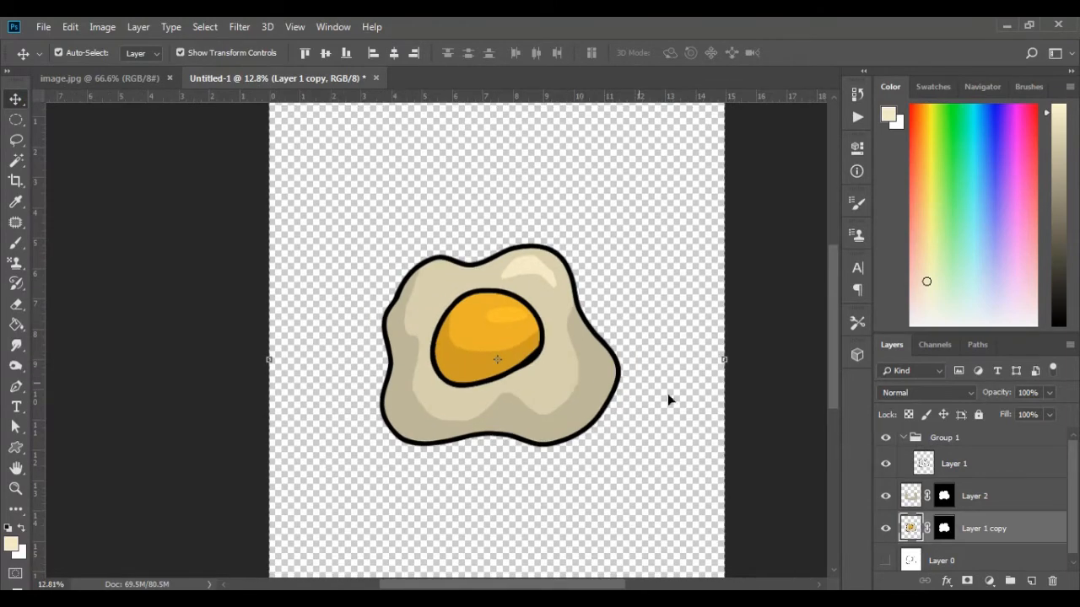
left_click(969, 464, "shift")
right_click(994, 465)
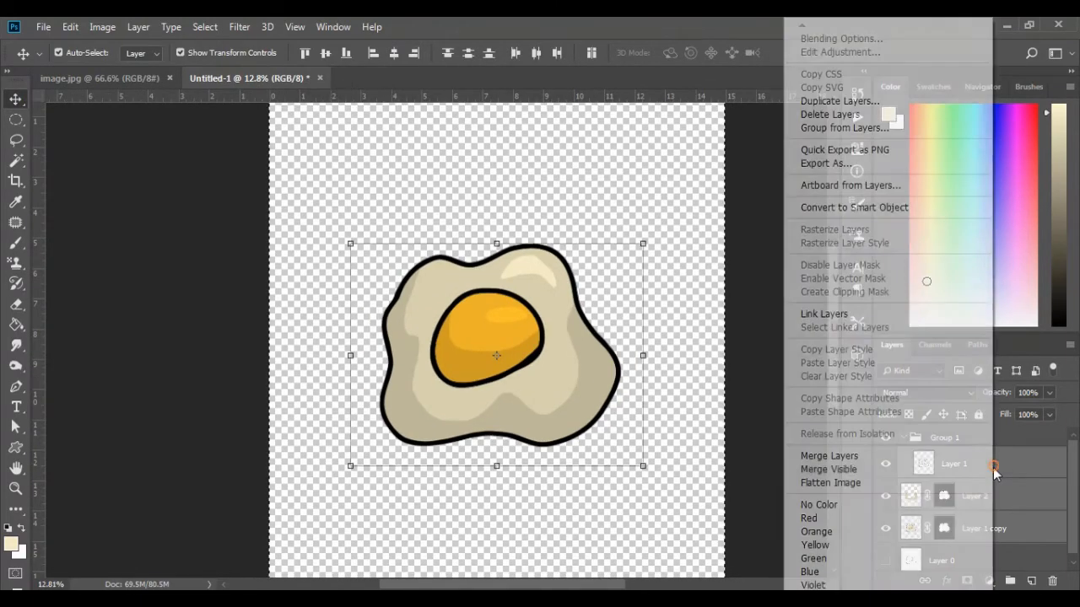
left_click(848, 458)
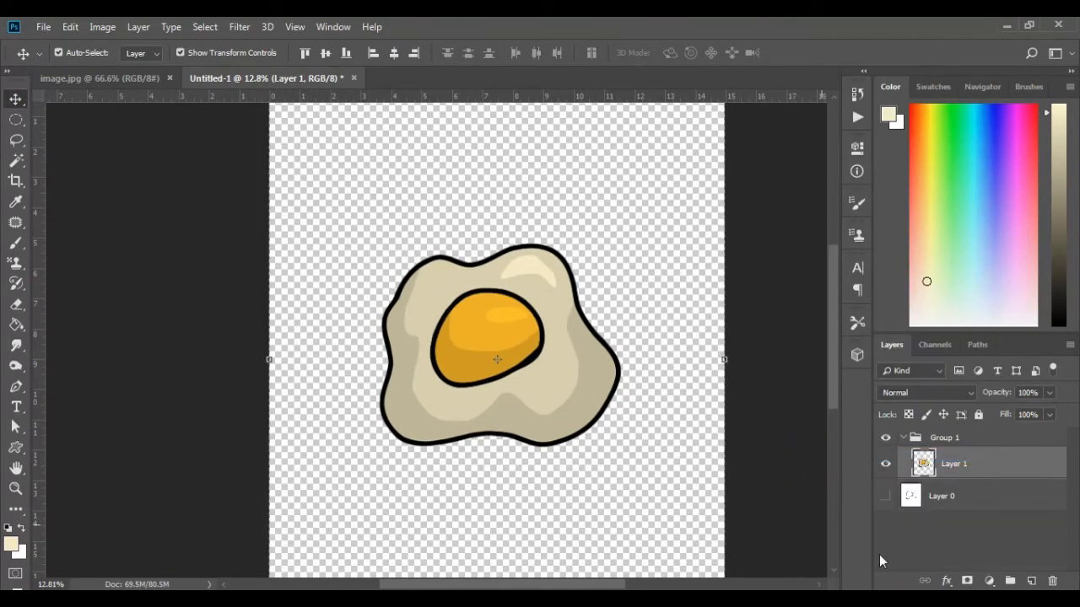
Step: Add a Stroke layer style to the merged egg layer and set its color to white
left_click(946, 582)
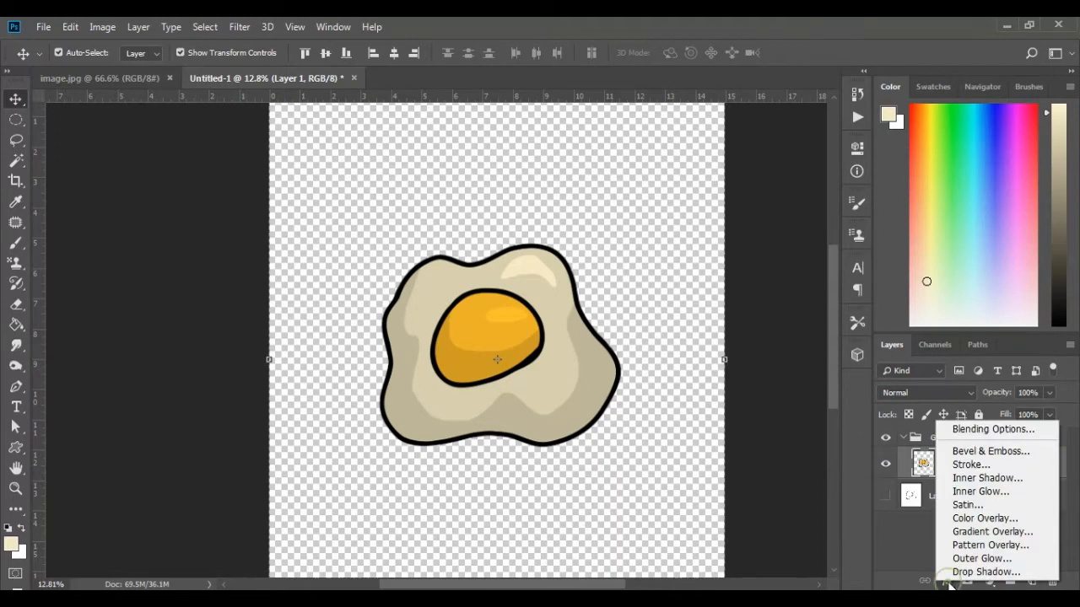
left_click(972, 465)
left_click_drag(515, 165, 717, 150)
left_click(903, 314)
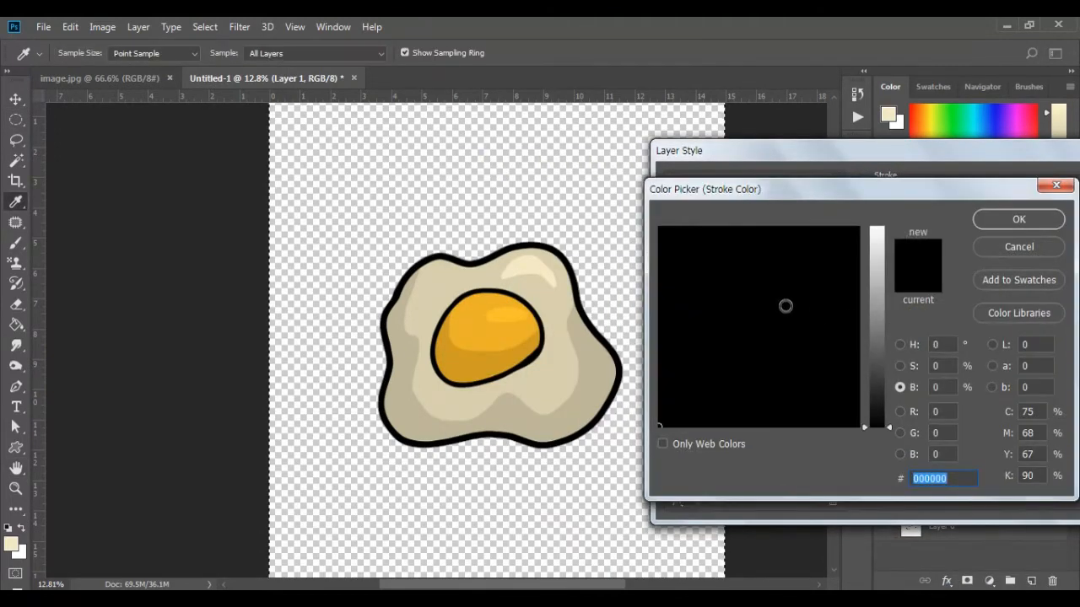
left_click_drag(879, 290, 877, 226)
left_click_drag(769, 345, 627, 437)
left_click(995, 222)
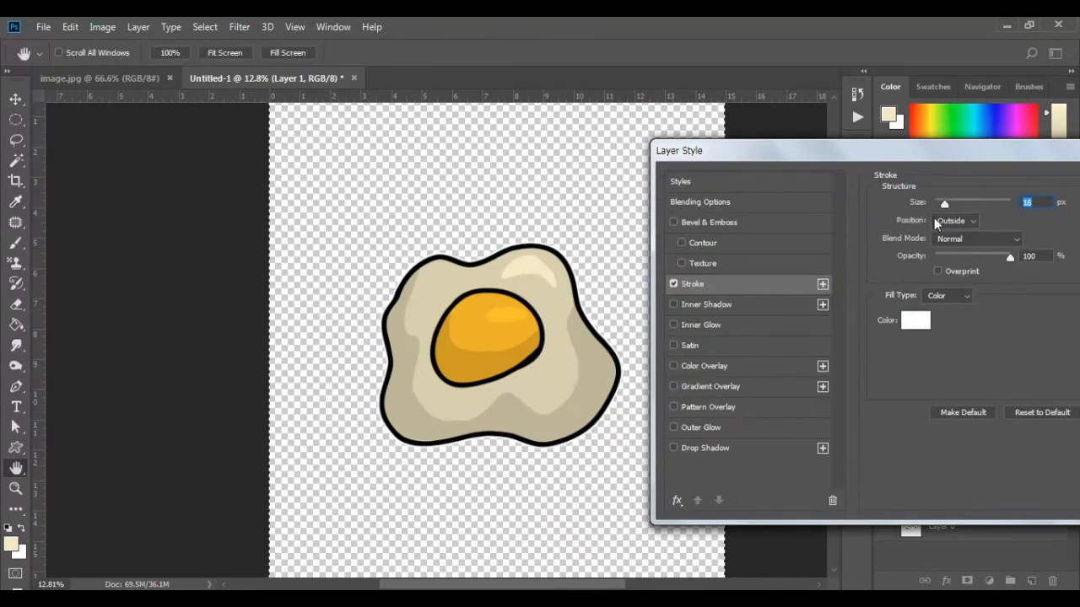
Step: Set the white stroke's size to 65 px and apply the layer style
left_click_drag(943, 205, 958, 202)
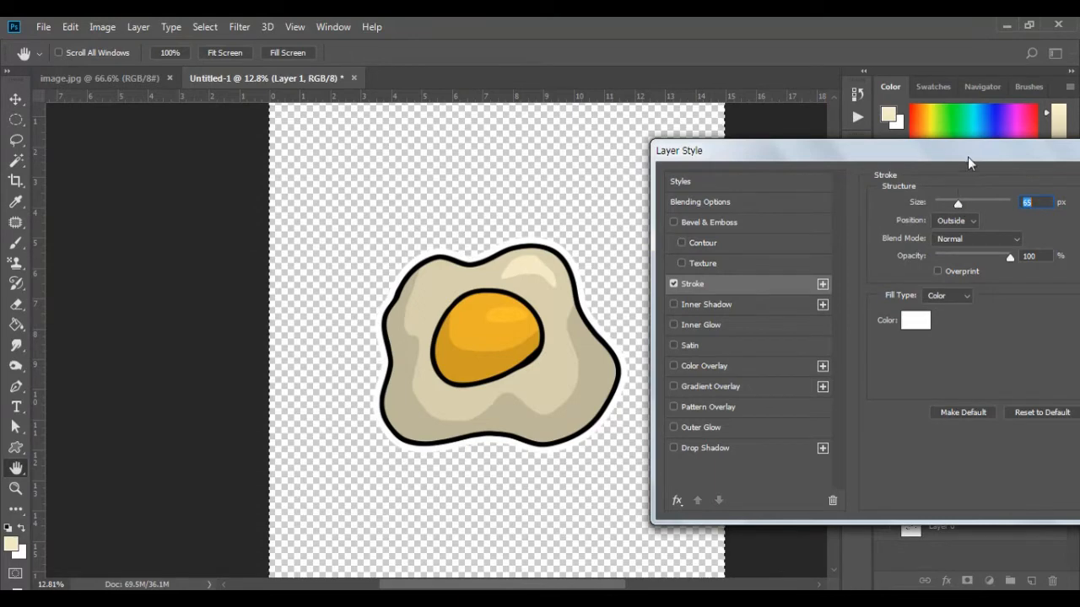
left_click_drag(967, 157, 836, 171)
left_click(1056, 200)
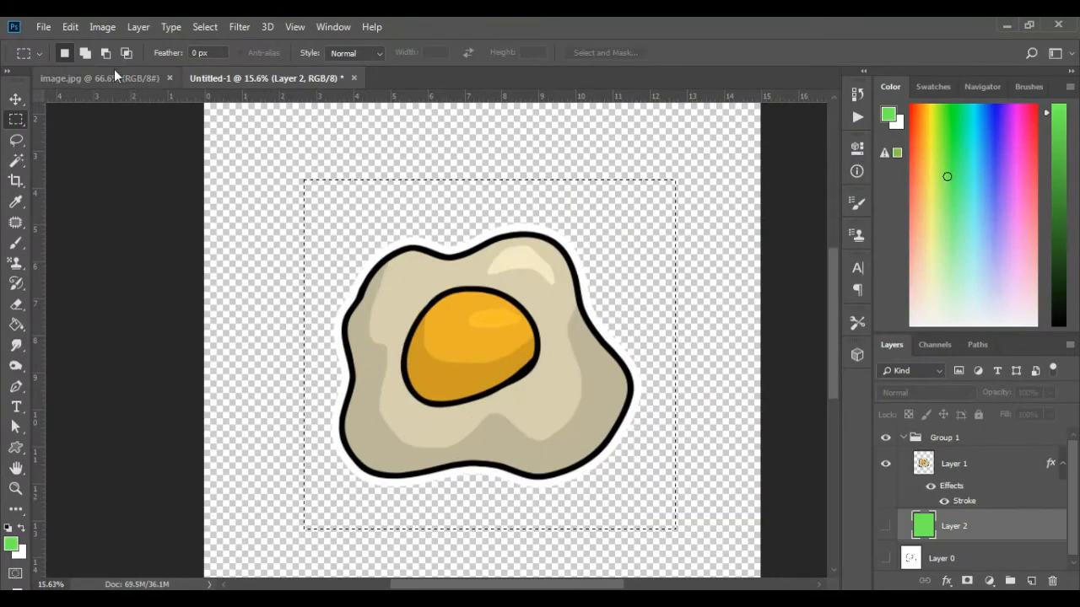
Step: Crop the canvas to the rectangular selection around the egg and save the image in PNG format as Untitled-1.png
left_click(101, 29)
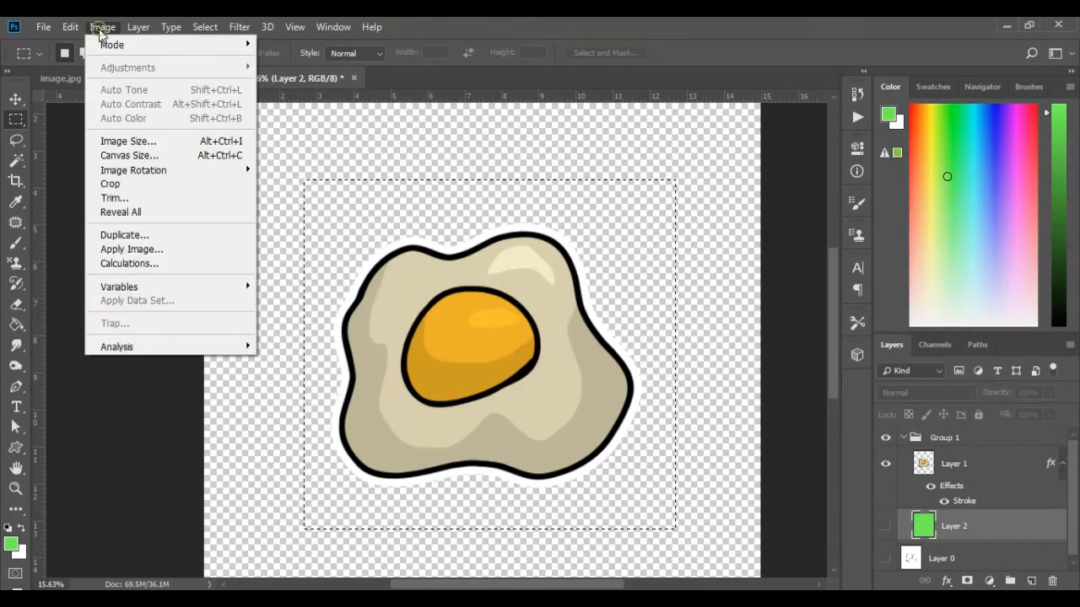
left_click(118, 183)
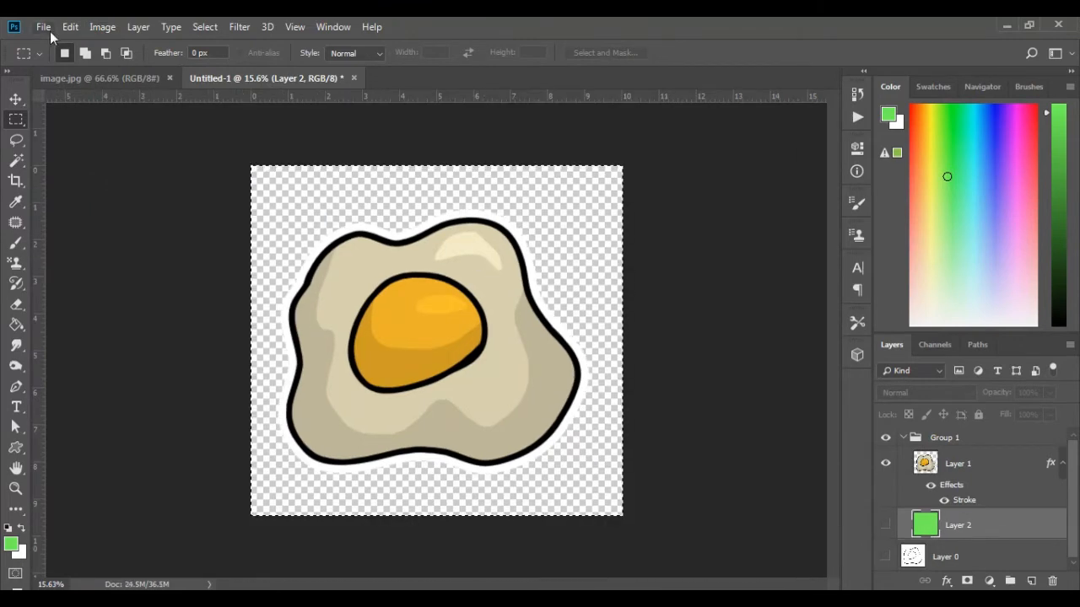
left_click(43, 28)
left_click(61, 196)
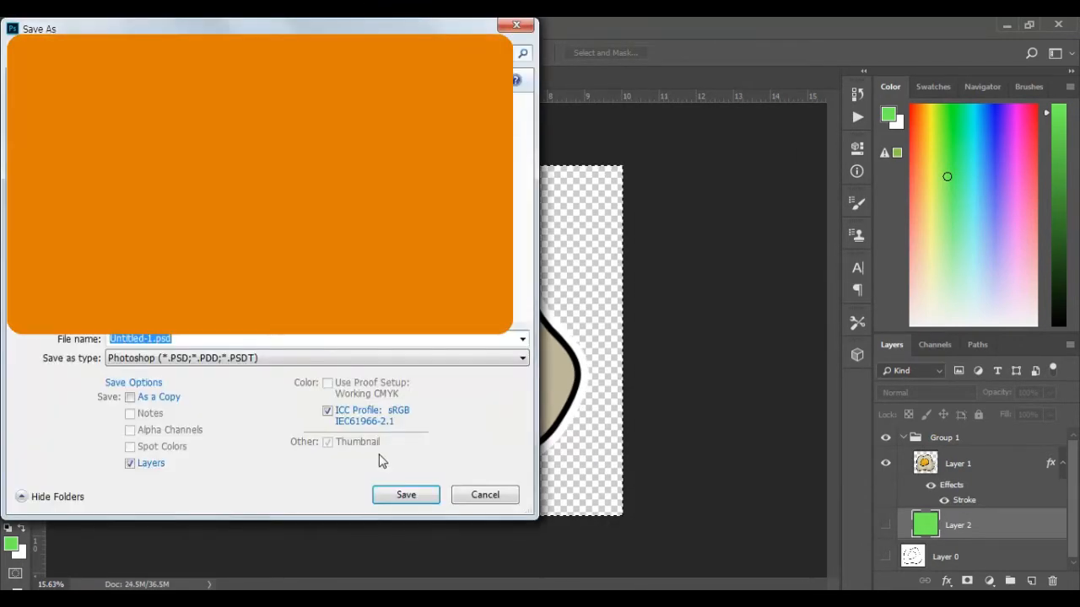
left_click(336, 359)
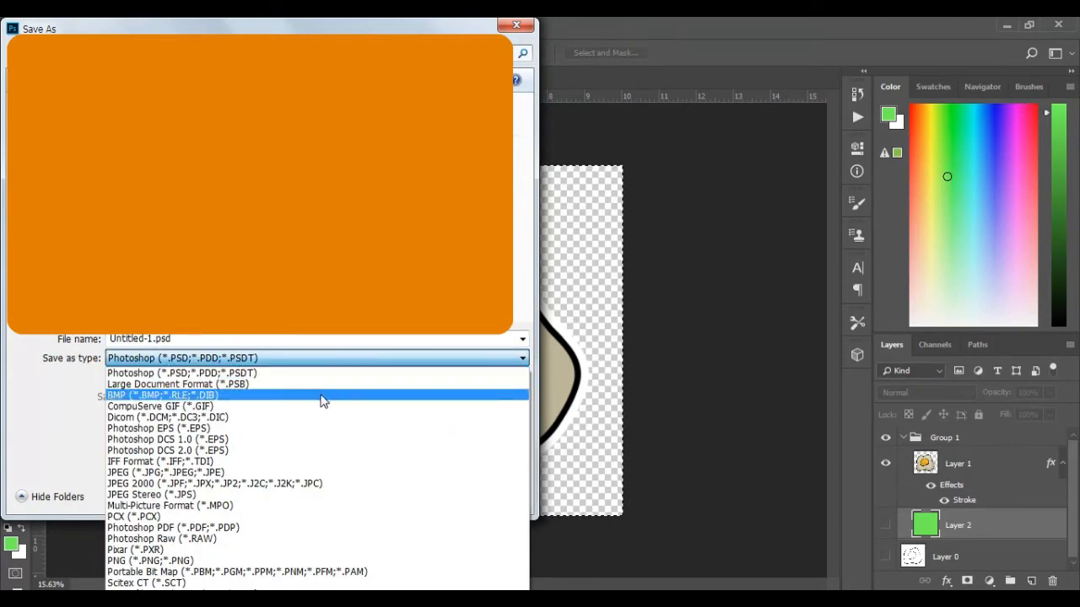
left_click(132, 560)
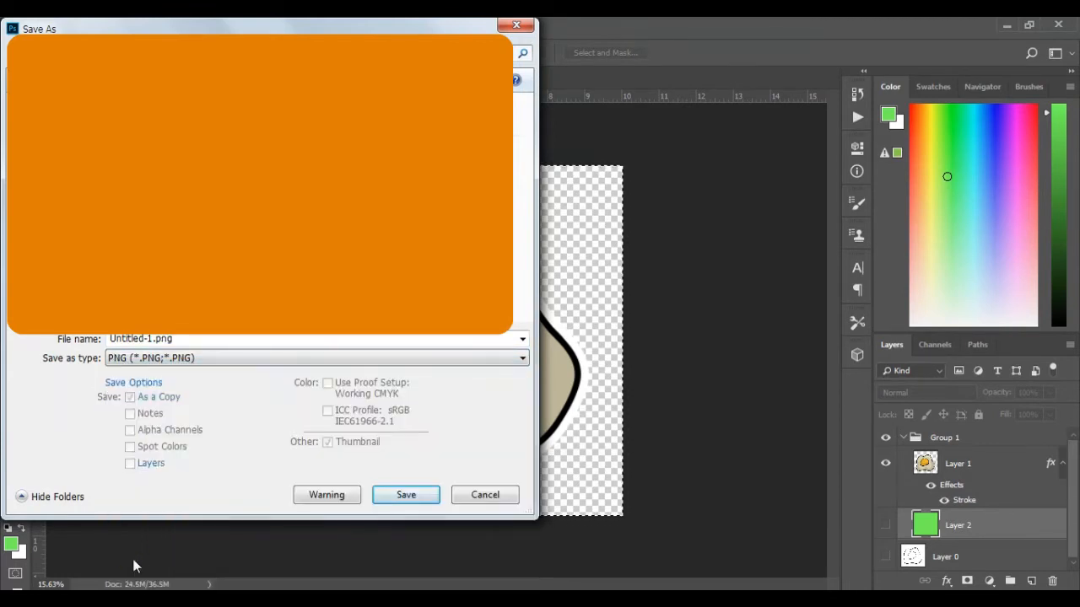
left_click(406, 496)
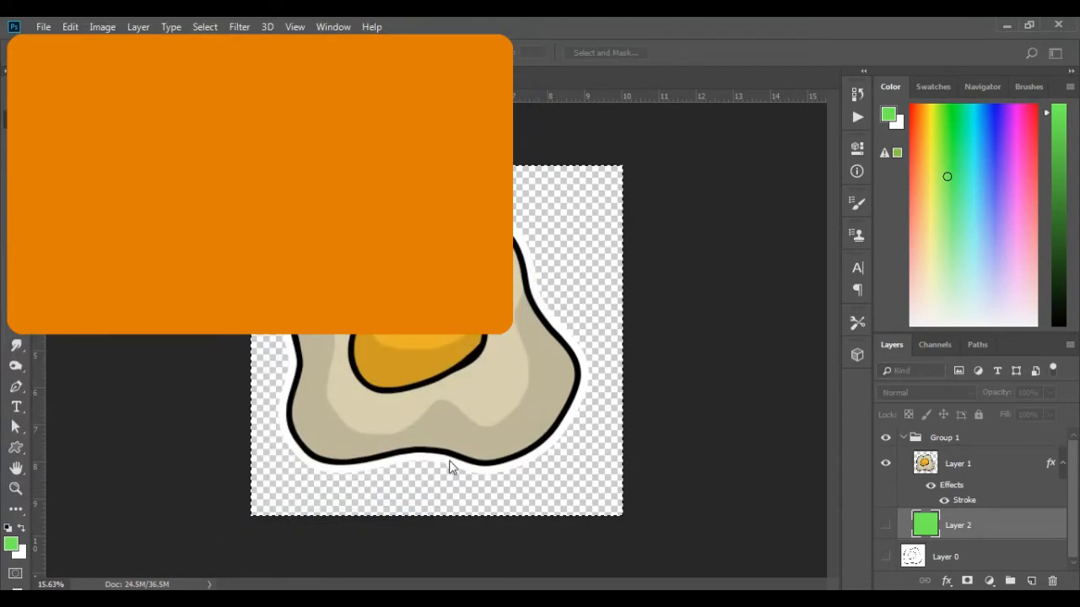
Step: Open the portrait photo image.jpg and convert its locked Background into a regular layer
left_click(624, 182)
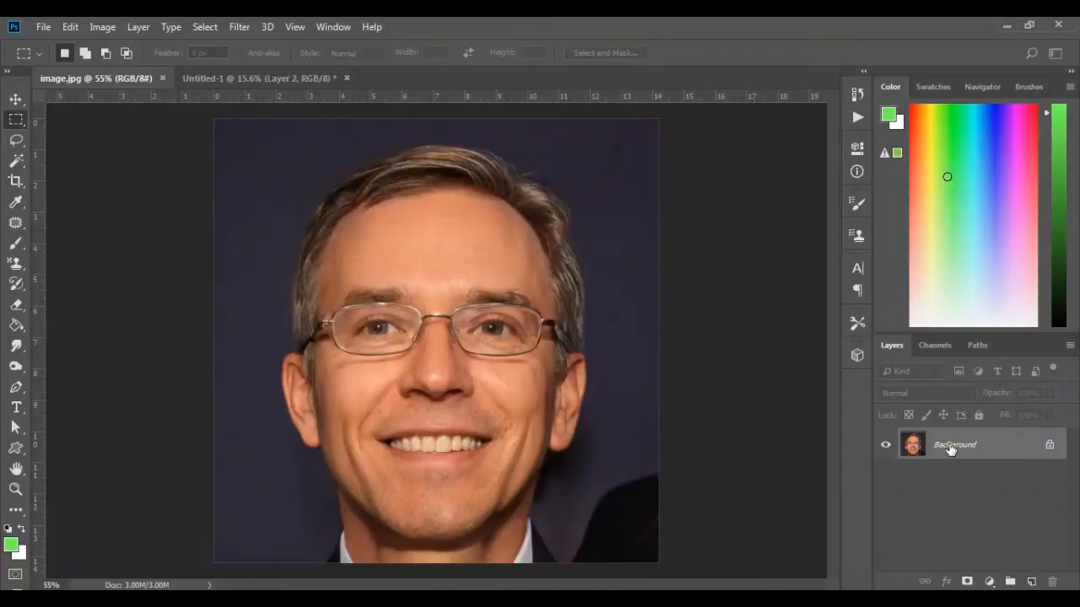
double_click(944, 446)
left_click(666, 183)
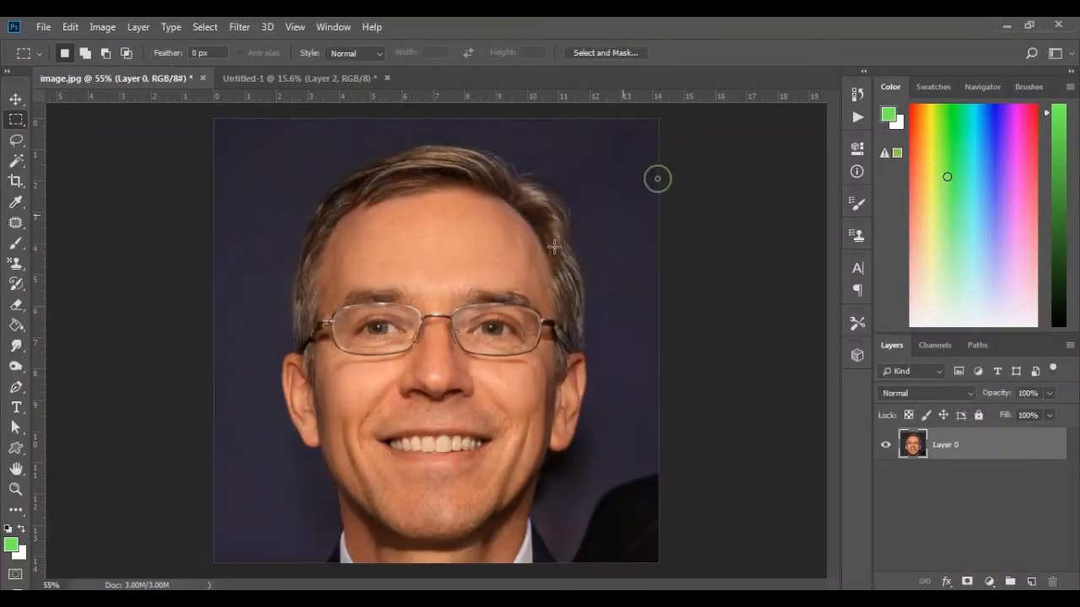
Step: Select the man's face, ears, neck, collar and most of the hair with the Quick Selection tool
left_click(16, 161)
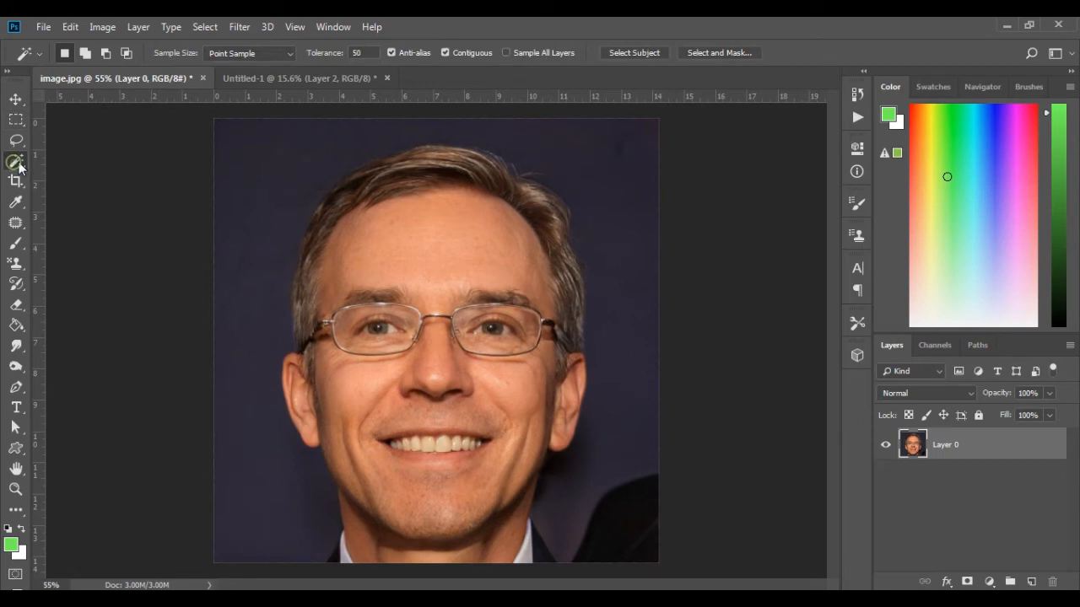
right_click(20, 165)
left_click(59, 162)
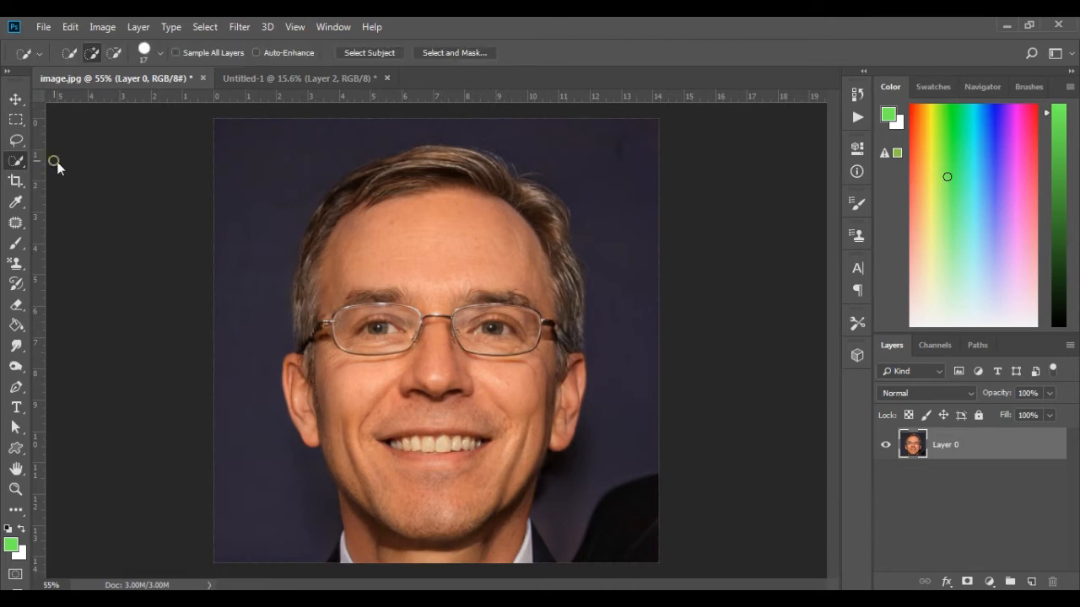
mouse_move(385, 492)
left_mouse_down()
mouse_move(348, 426)
mouse_move(348, 358)
mouse_move(356, 408)
mouse_move(316, 434)
mouse_move(310, 385)
left_mouse_up()
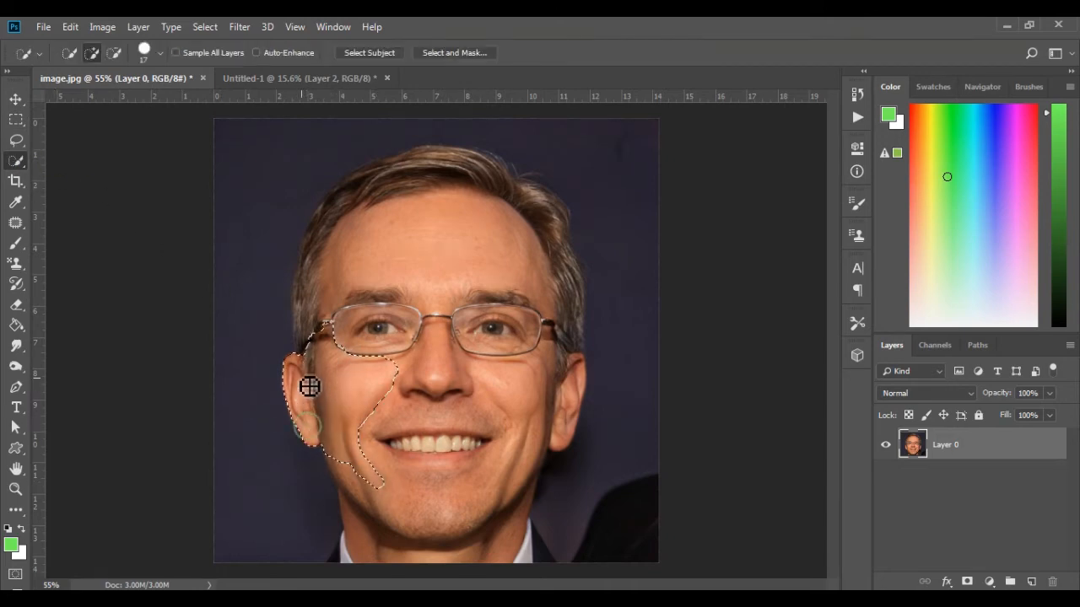
left_click_drag(320, 302, 313, 339)
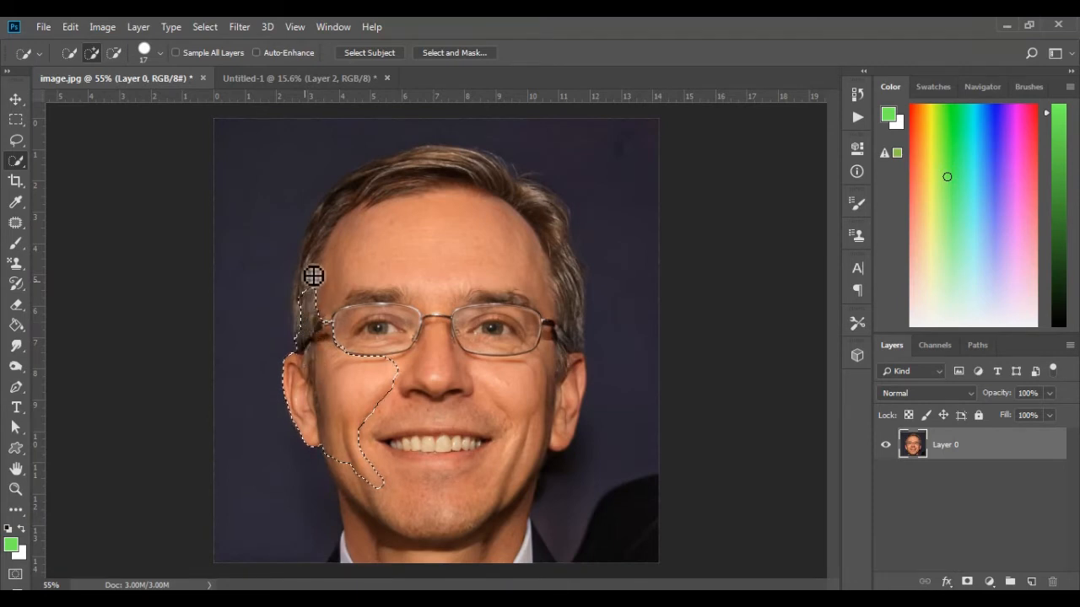
left_click_drag(358, 226, 317, 356)
mouse_move(351, 292)
left_mouse_down()
mouse_move(438, 270)
mouse_move(460, 327)
mouse_move(419, 385)
mouse_move(433, 523)
mouse_move(350, 561)
left_mouse_up()
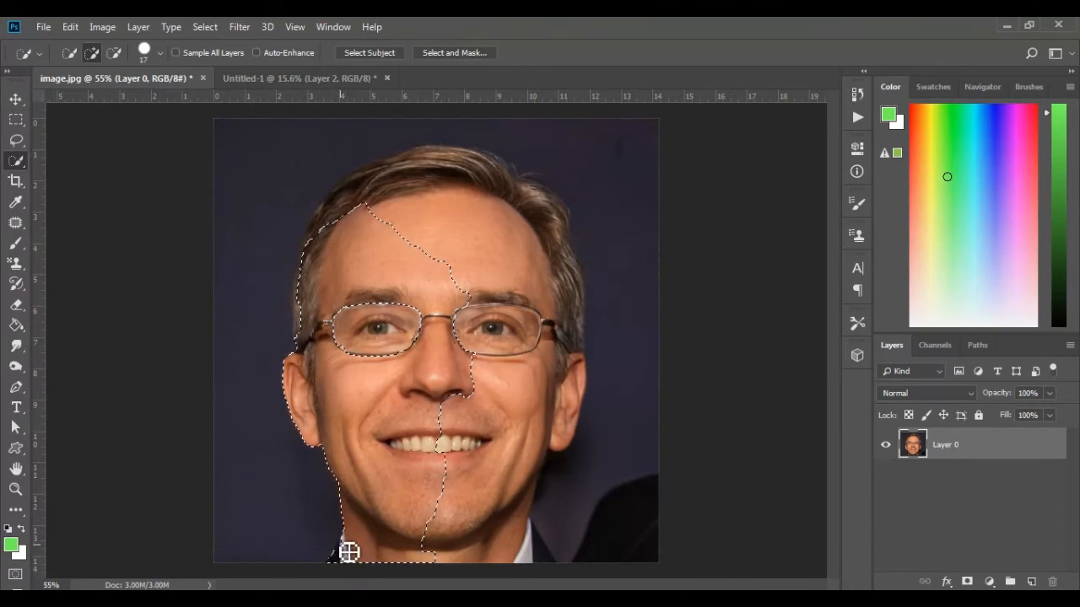
left_click_drag(453, 559, 560, 571)
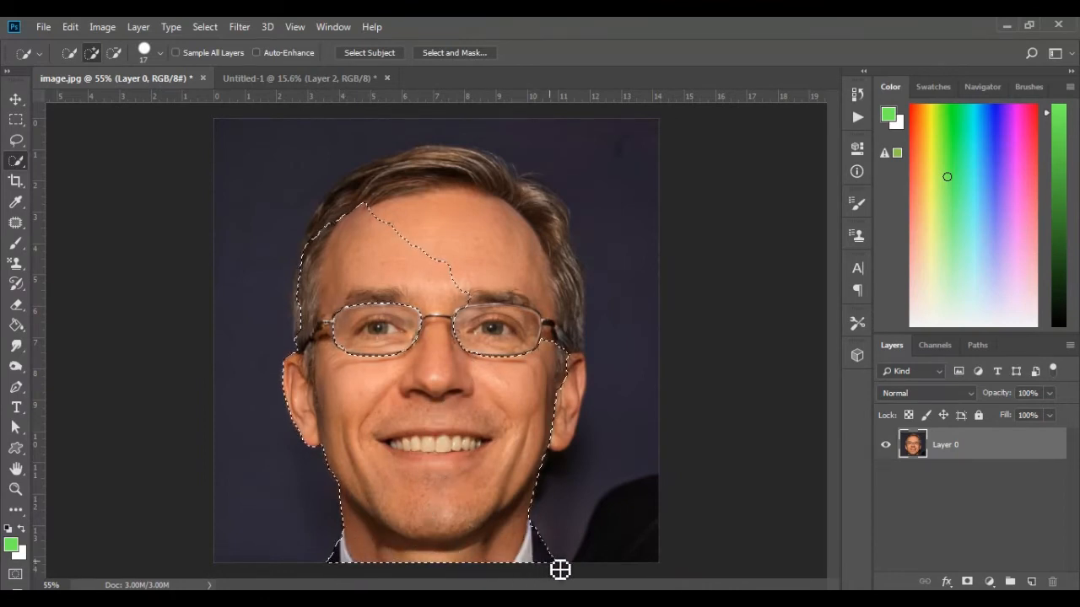
mouse_move(569, 419)
left_mouse_down()
mouse_move(562, 183)
mouse_move(573, 263)
left_mouse_up()
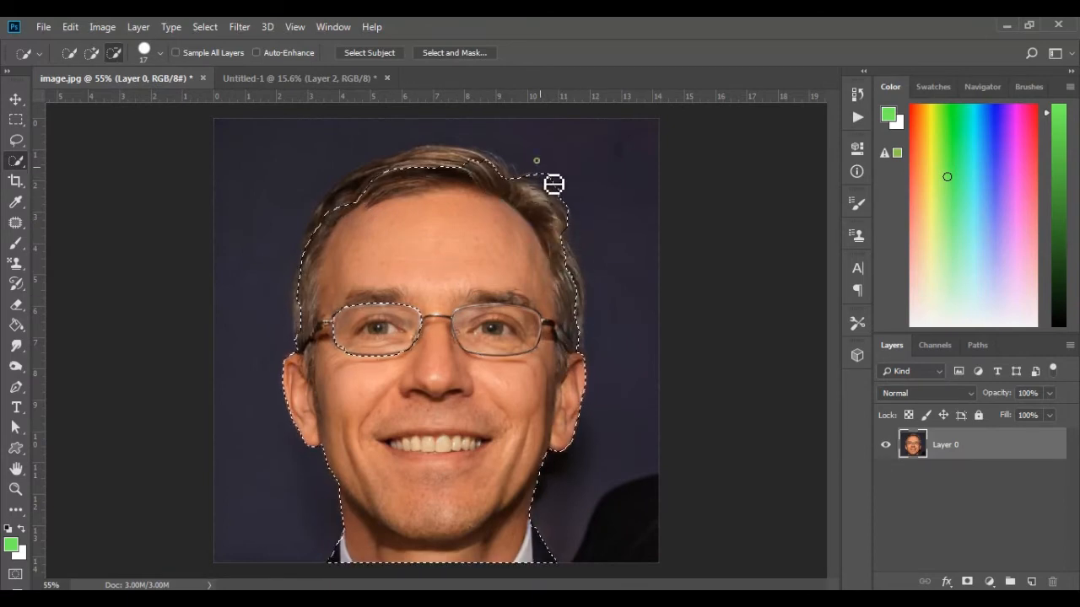
Step: Refine the selection around the hair by subtracting stray background, and add the unselected eyeglass lens
left_click(569, 199, "alt")
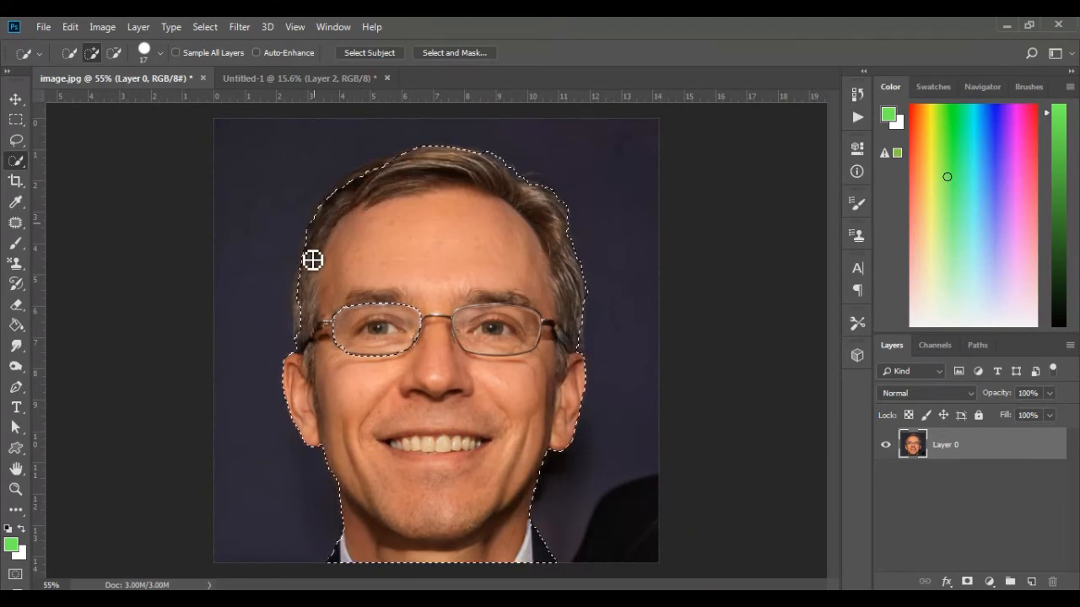
left_click_drag(308, 322, 309, 339)
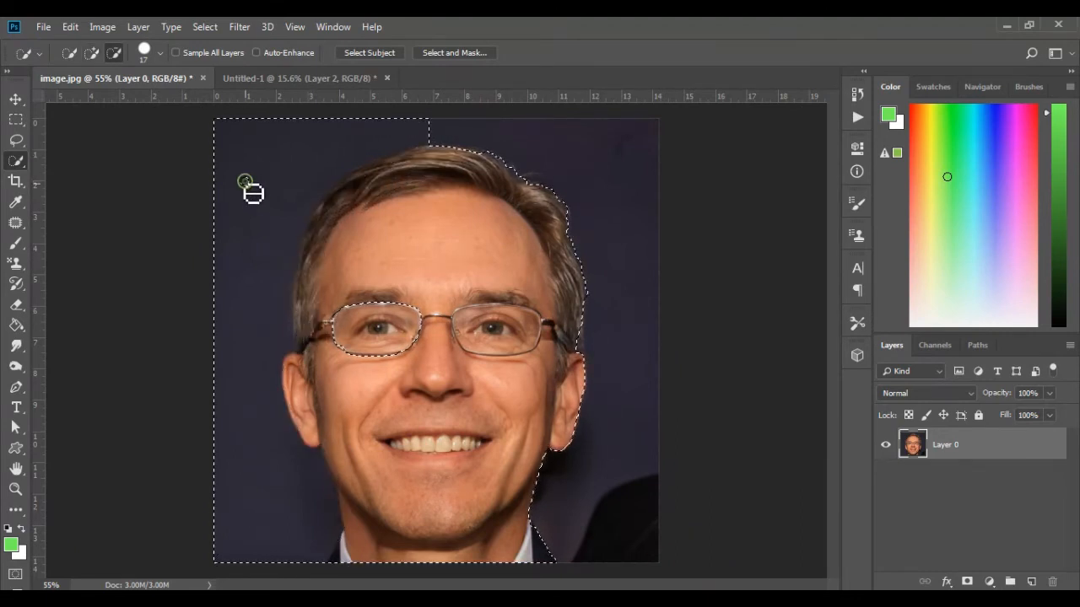
mouse_move(253, 193)
left_mouse_down()
mouse_move(268, 160)
mouse_move(266, 433)
left_mouse_up()
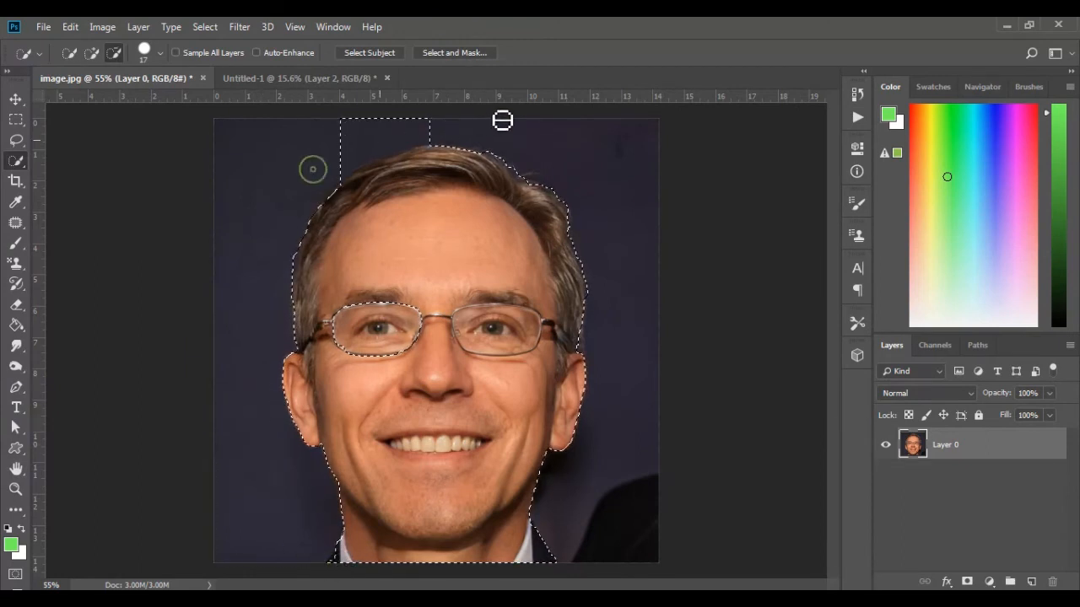
left_click_drag(501, 120, 451, 146)
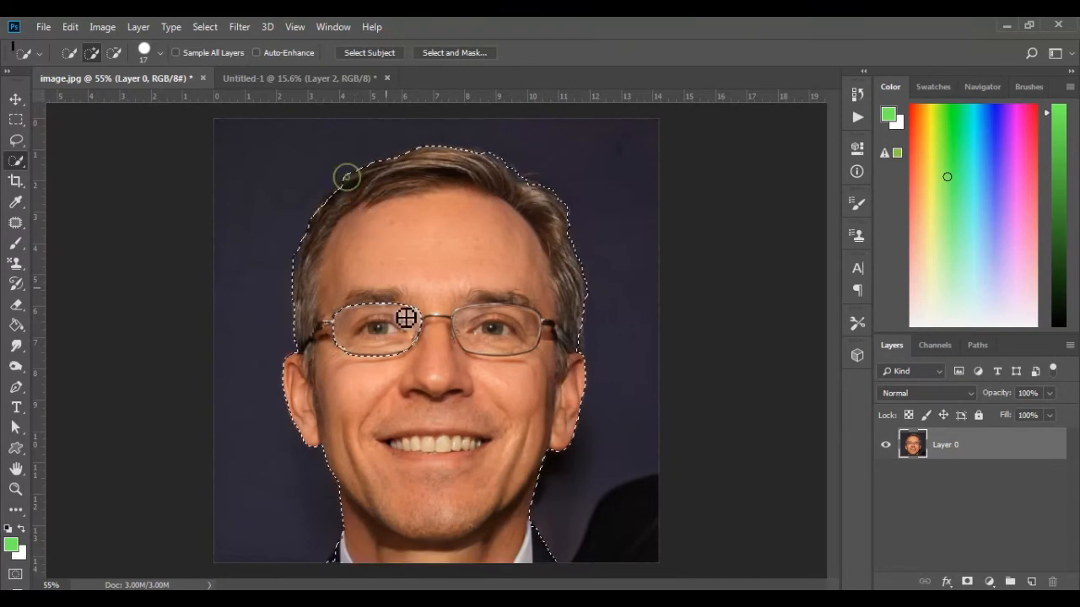
left_click(373, 323)
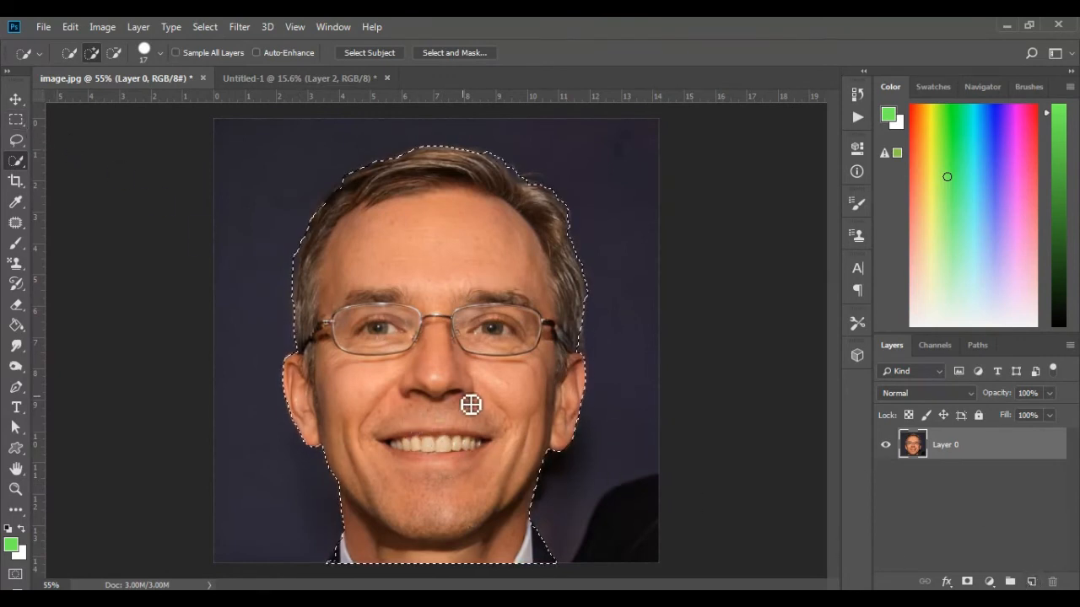
Step: Invert the selection and delete the dark background around the head
left_click(16, 119)
right_click(477, 310)
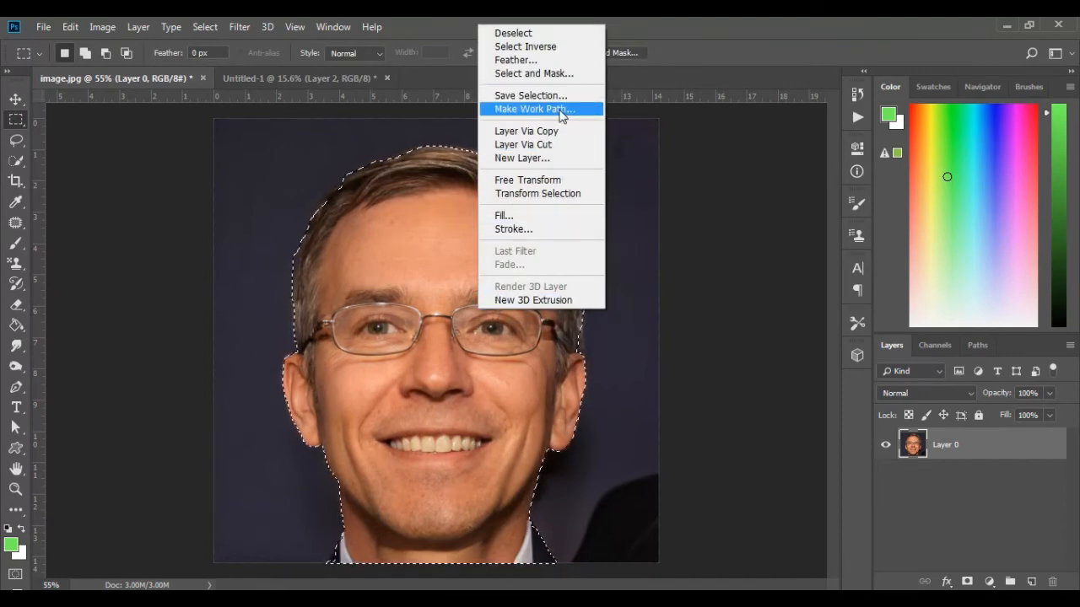
left_click(537, 47)
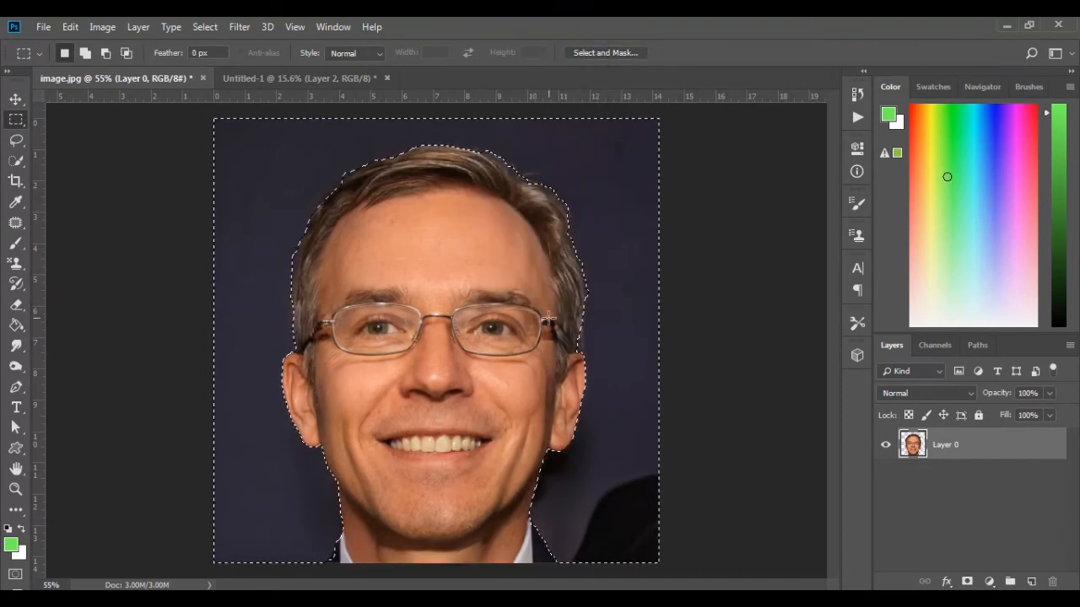
key("Delete")
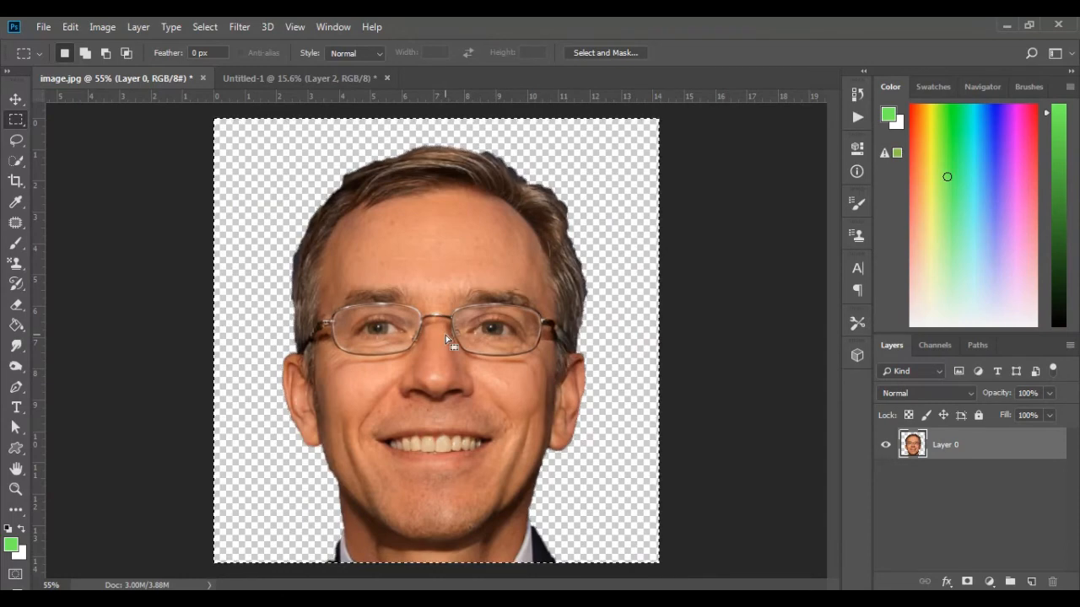
key("alt")
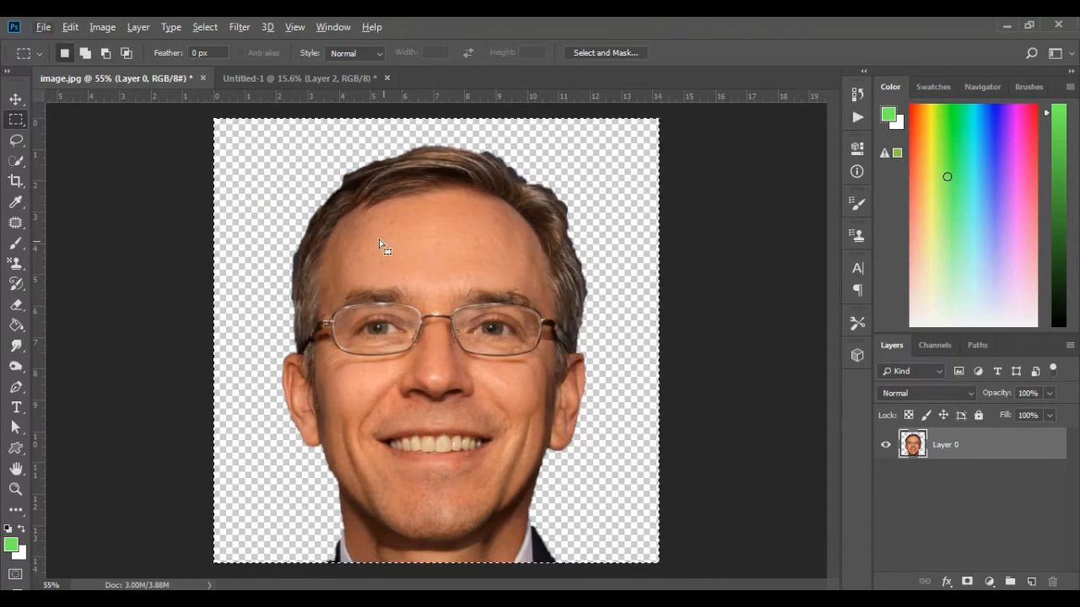
Step: Deselect and trim the jagged outer edge of the hair with freehand Lasso selections
left_click(18, 144)
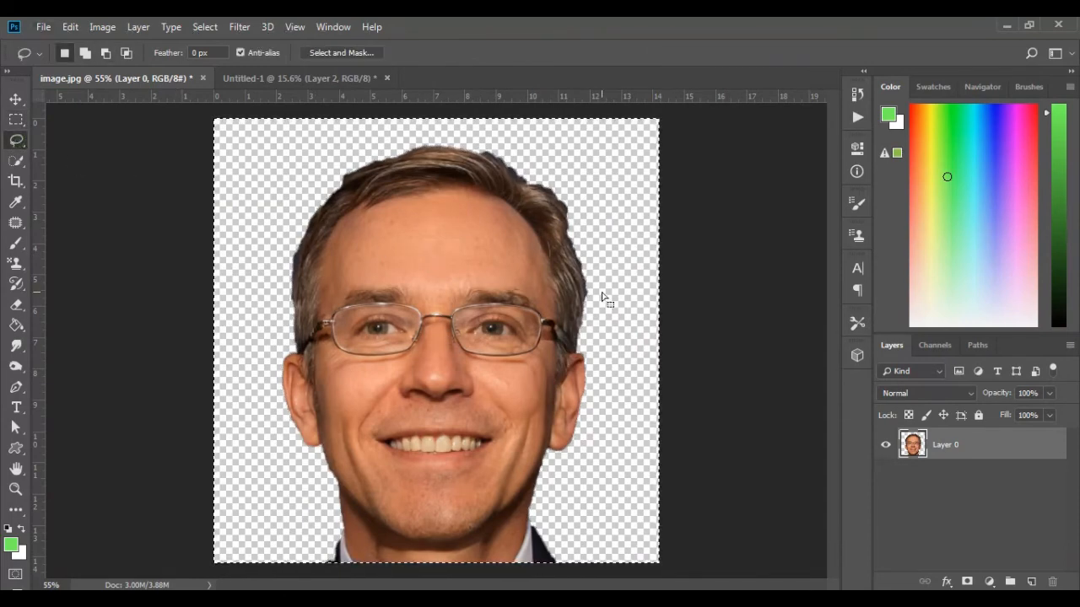
left_click(591, 314)
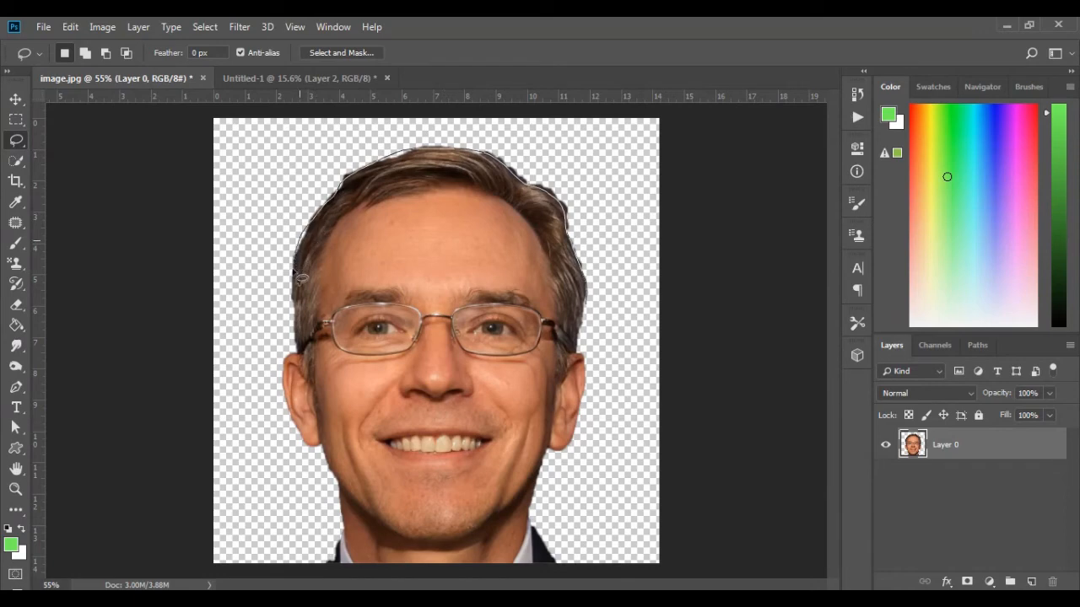
left_click_drag(609, 202, 599, 336)
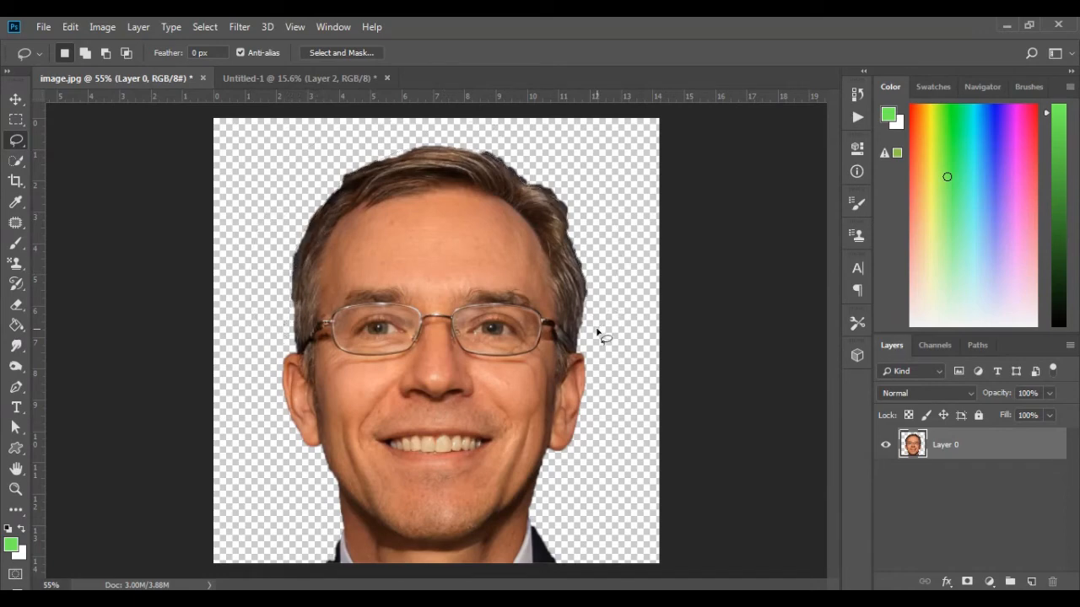
Step: Select the whole canvas and scale the head cutout down to about 72% around its centre
key("ctrl+a")
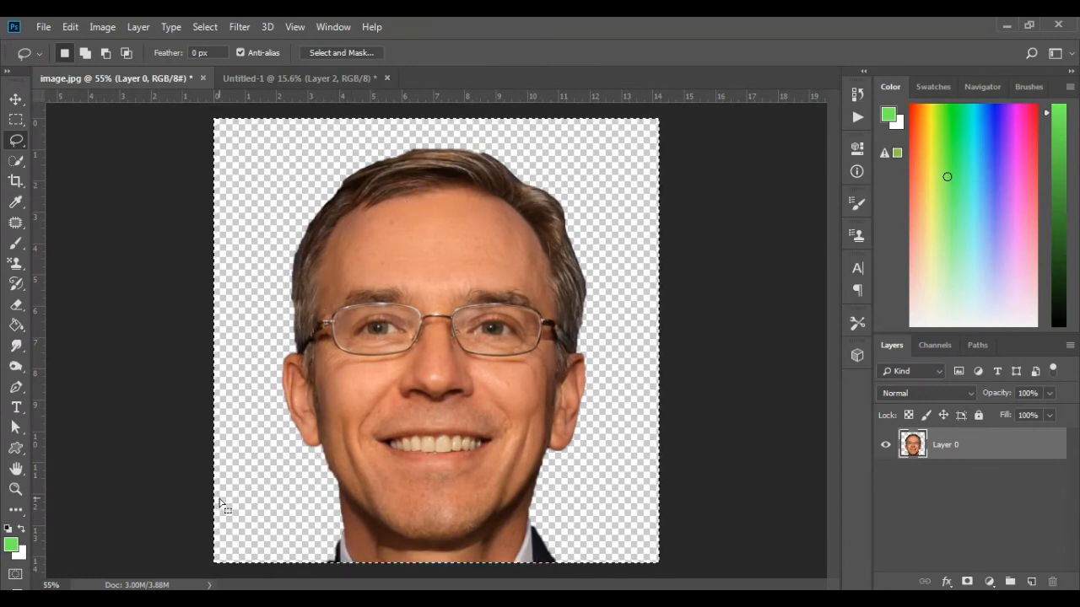
left_click(17, 101)
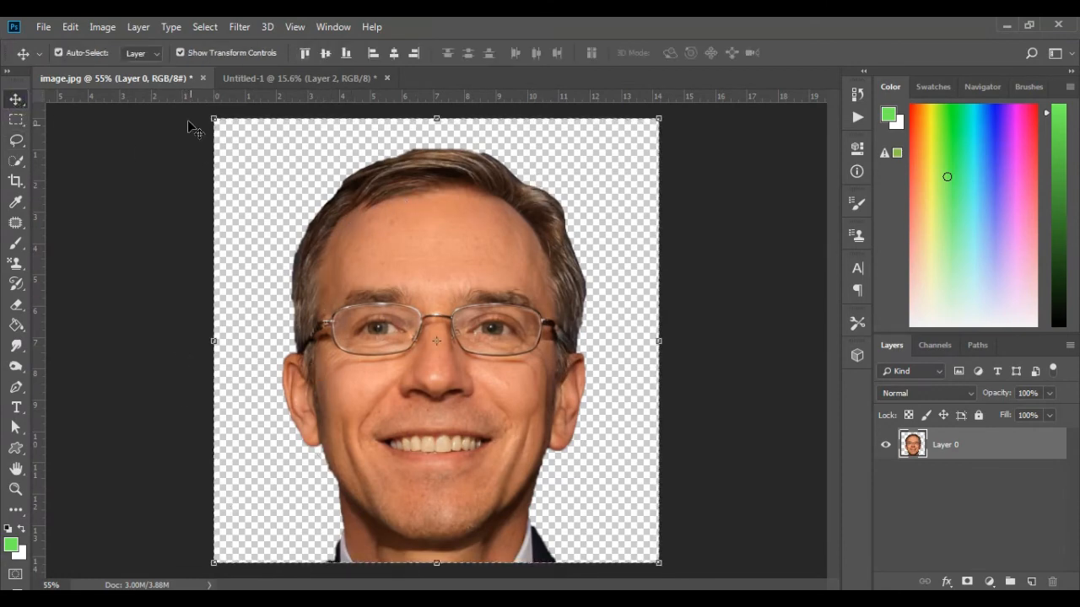
left_click_drag(211, 116, 272, 178)
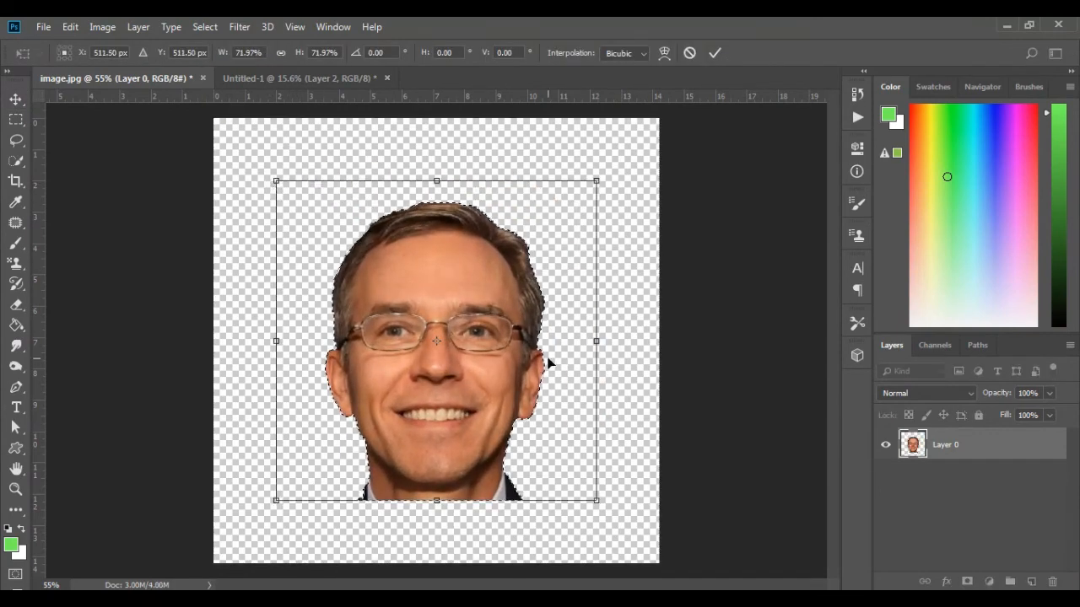
key("Return")
Step: Apply a Stroke layer style to the head layer, white, 16 px, positioned outside
left_click(947, 582)
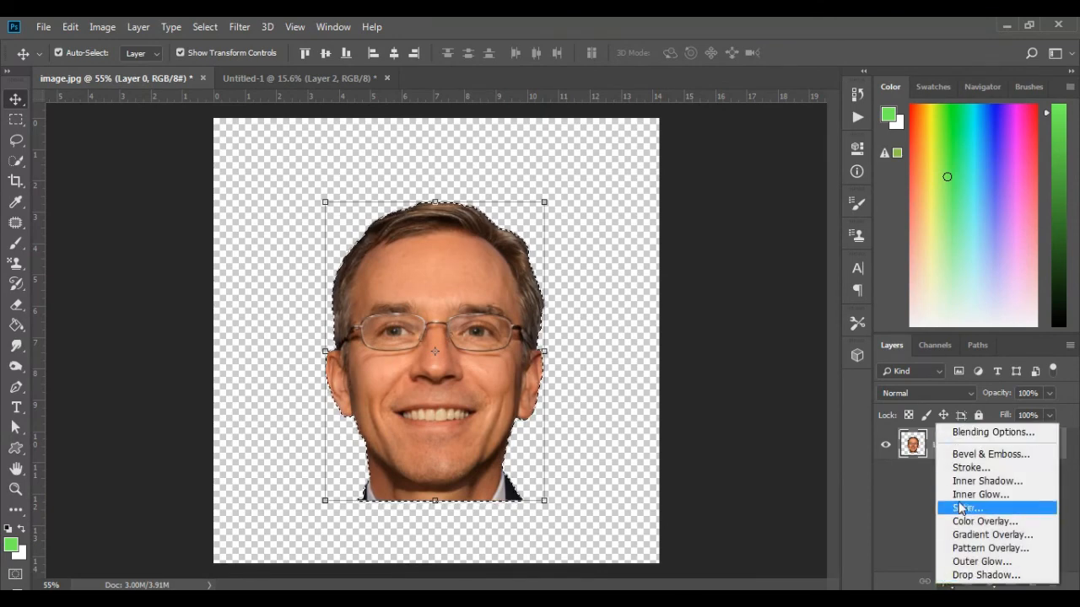
left_click(970, 469)
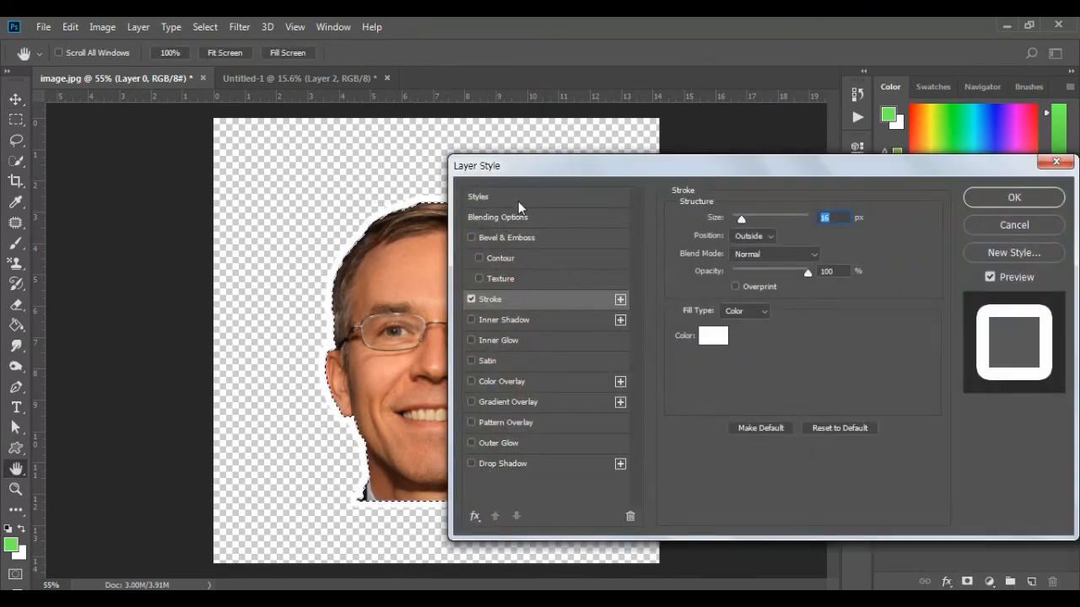
left_click_drag(546, 166, 638, 173)
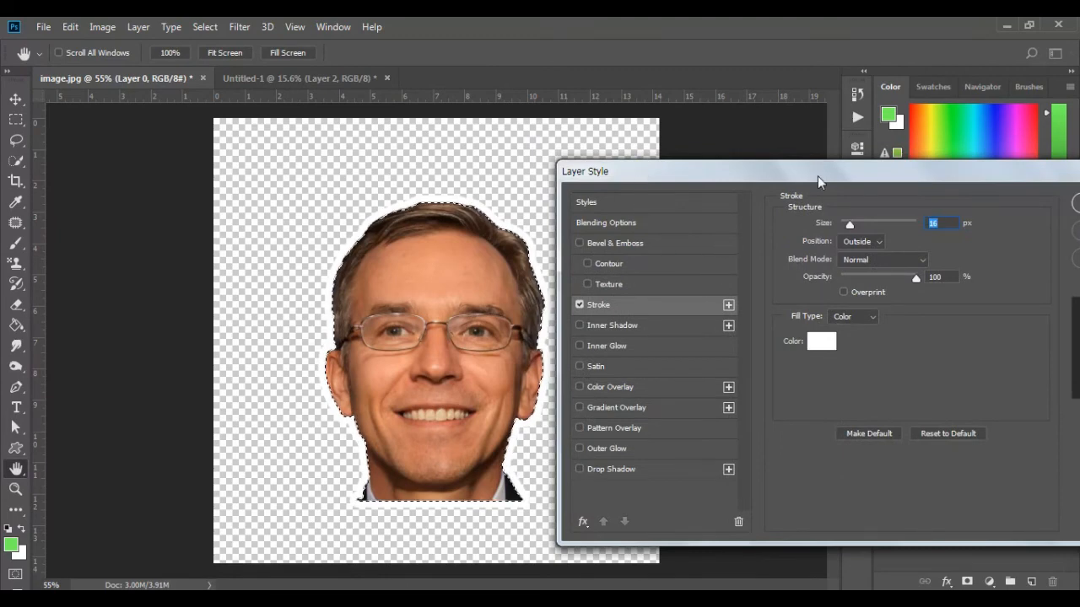
left_click_drag(818, 176, 728, 197)
left_click(1021, 227)
left_click(610, 209)
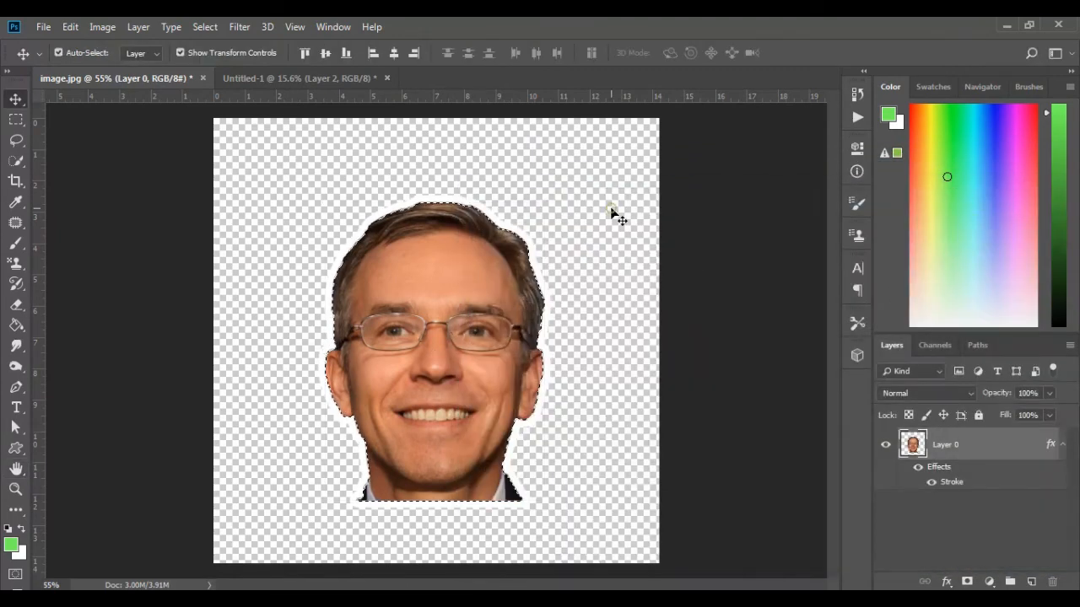
Step: Replace the head-shaped selection with a selection of the entire canvas and check the white border up close
key("ctrl+d")
key("ctrl+a")
scroll(596, 311, "up", 3)
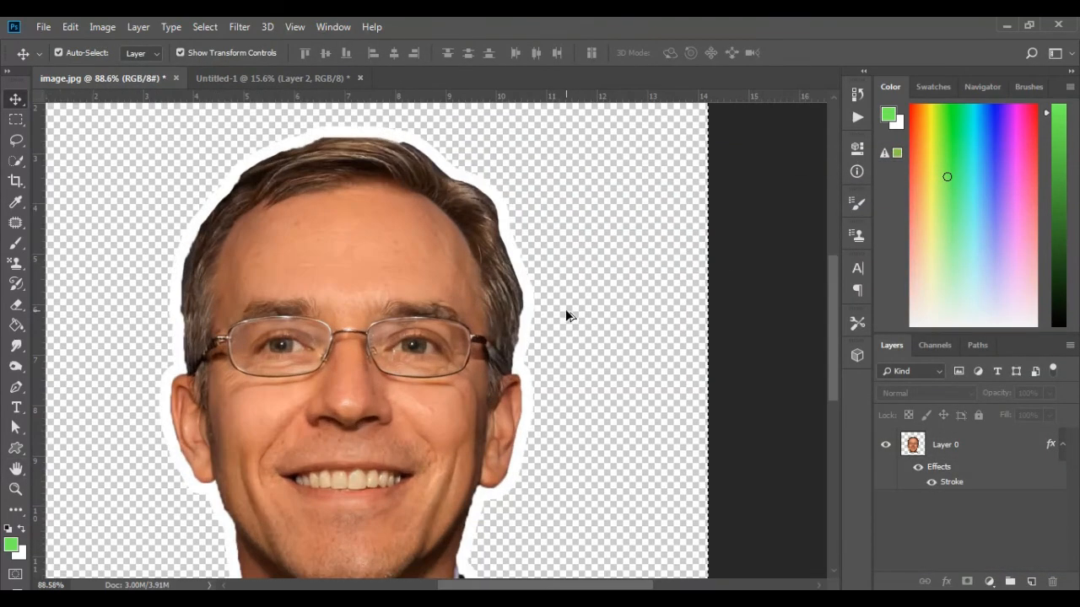
scroll(534, 299, "down", 3)
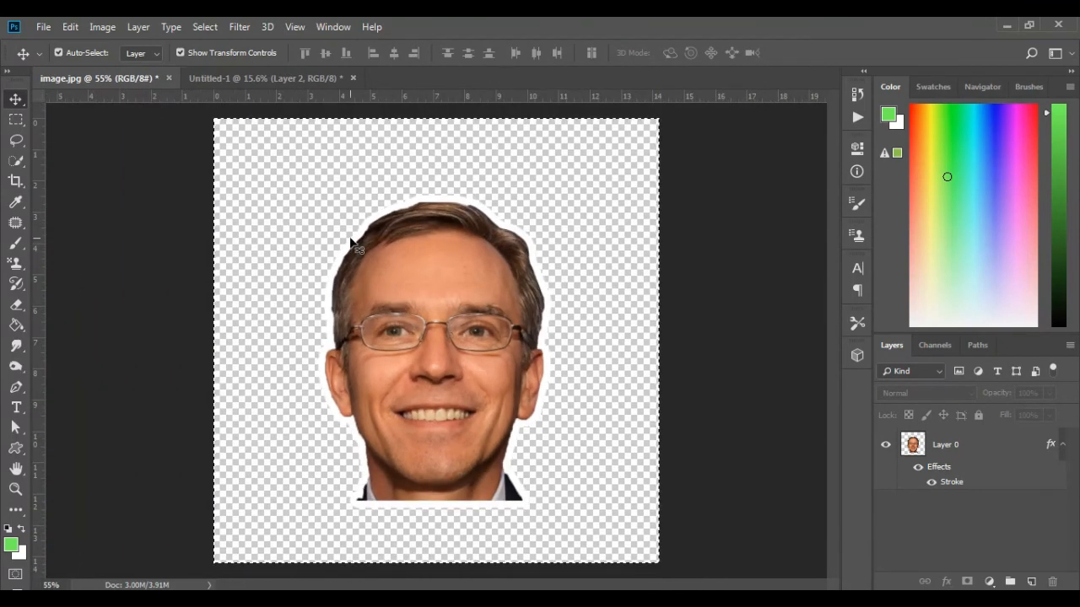
Step: Set up saving a copy of the sticker in PNG format as image.png
left_click(43, 27)
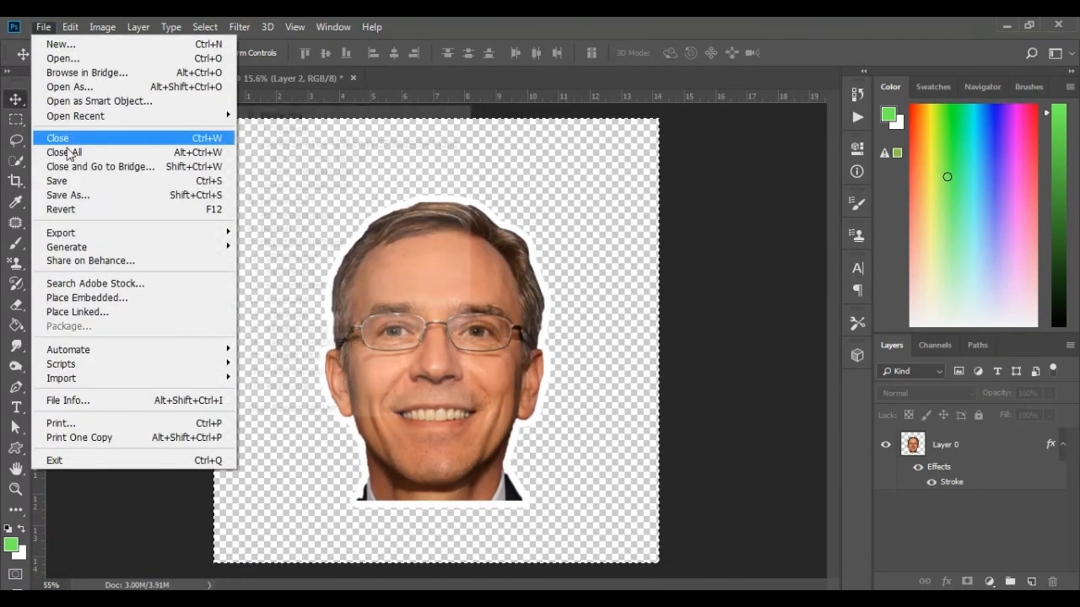
left_click(89, 196)
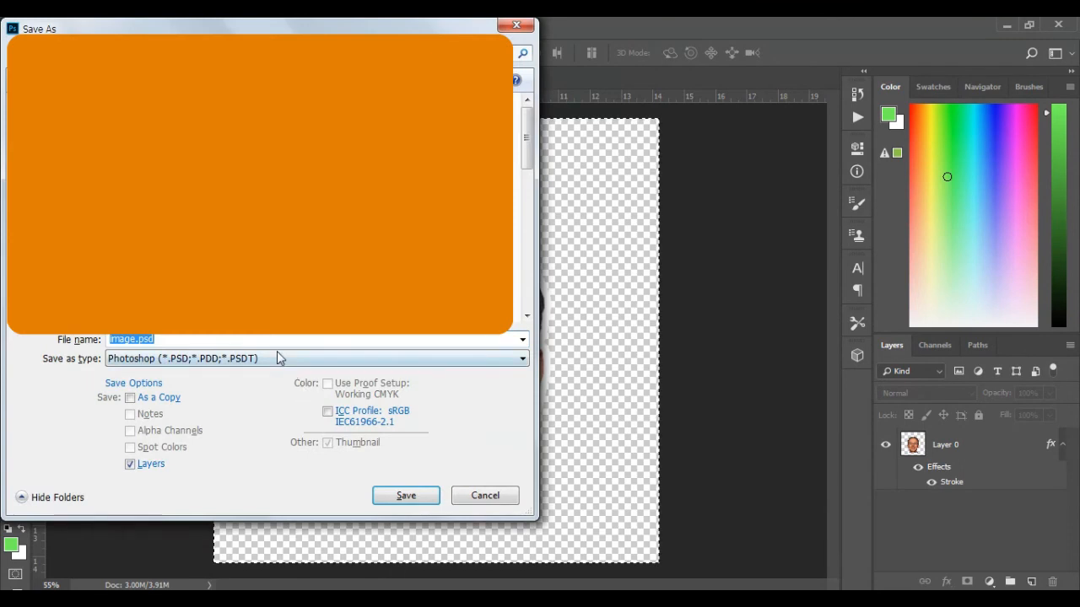
left_click(280, 358)
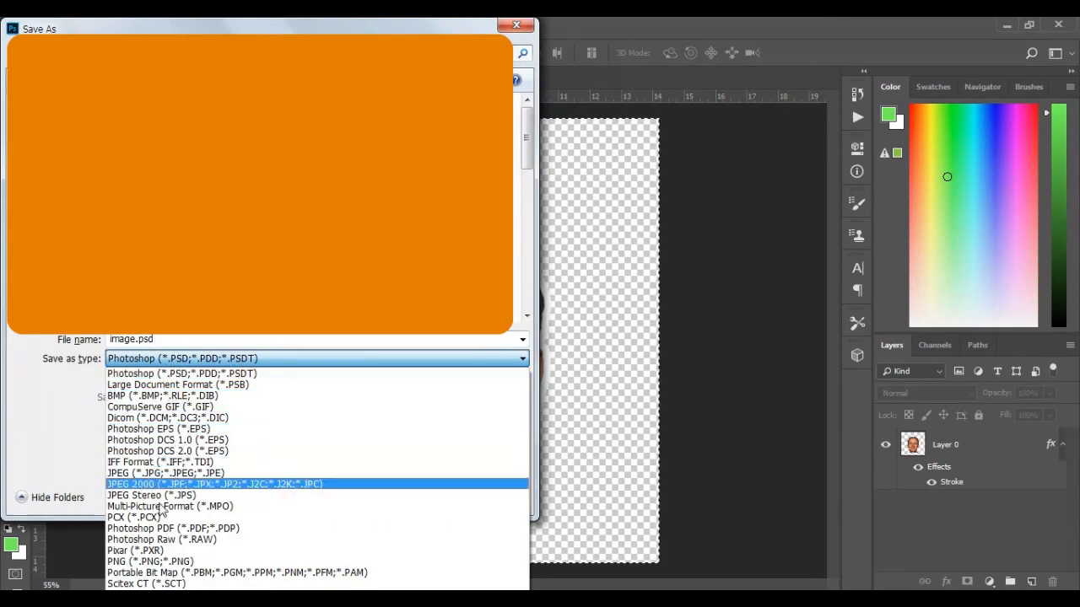
left_click(152, 562)
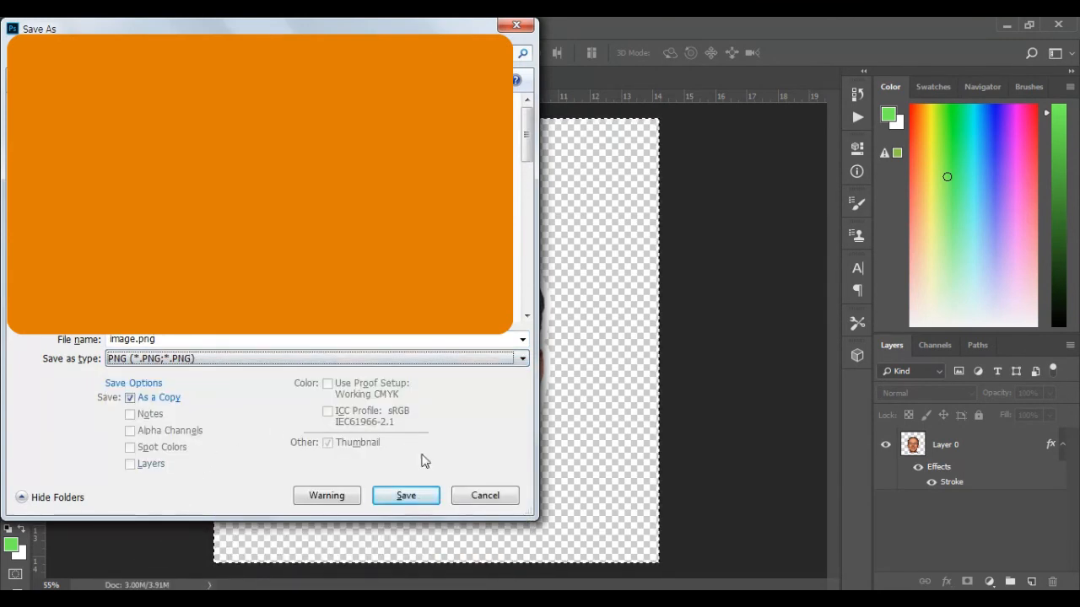